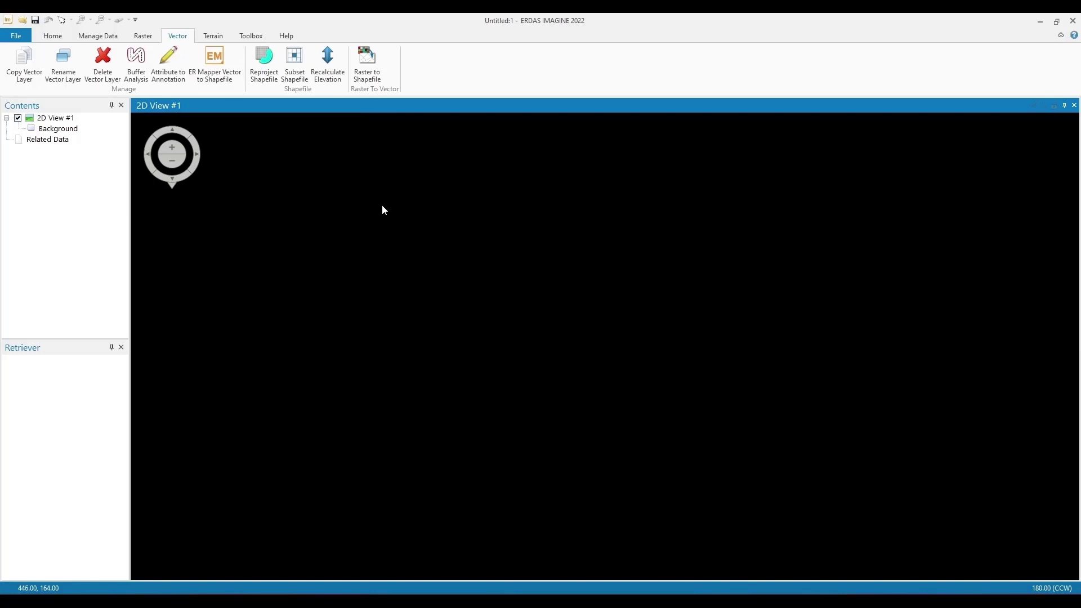
- Load the raster layer fusion_finale.tif into the empty 2D view
{"action": "right_click", "coordinate": [330, 213]}
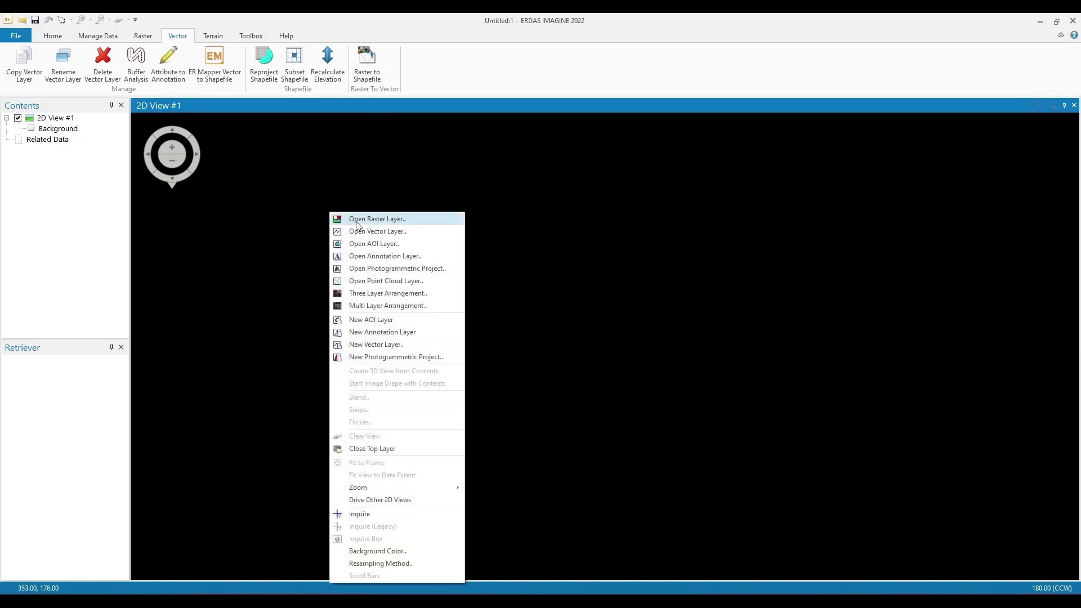
{"action": "left_click", "coordinate": [411, 221]}
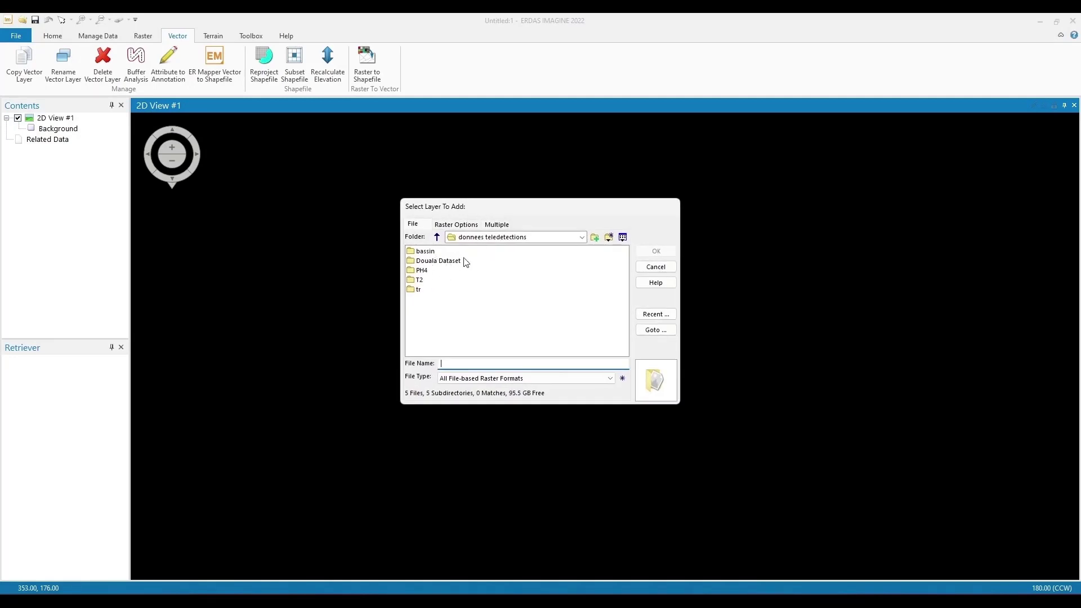
{"action": "double_click", "coordinate": [429, 260]}
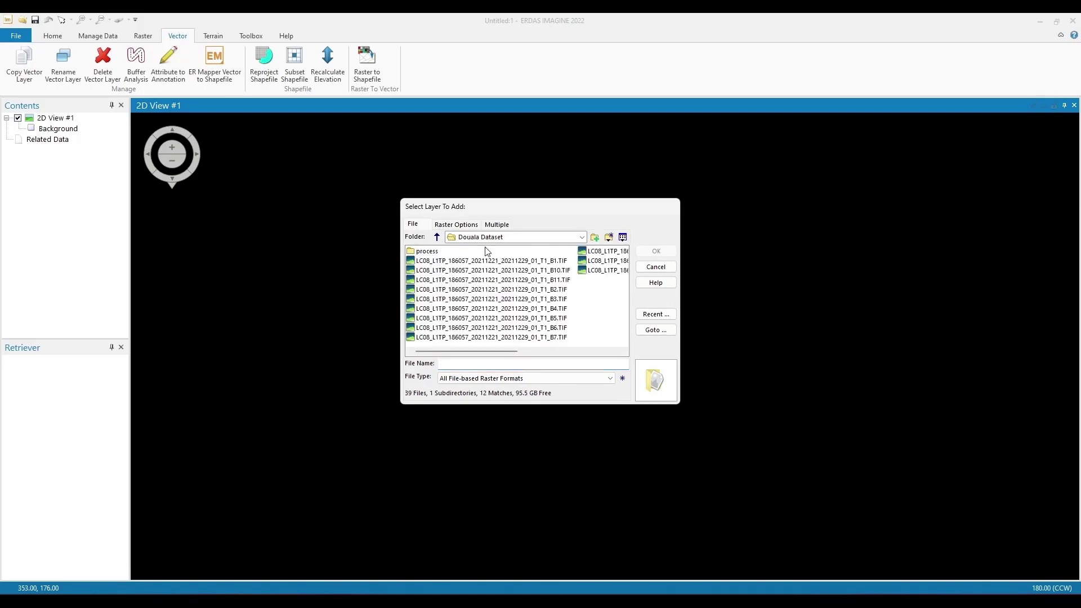
{"action": "left_click", "coordinate": [437, 238]}
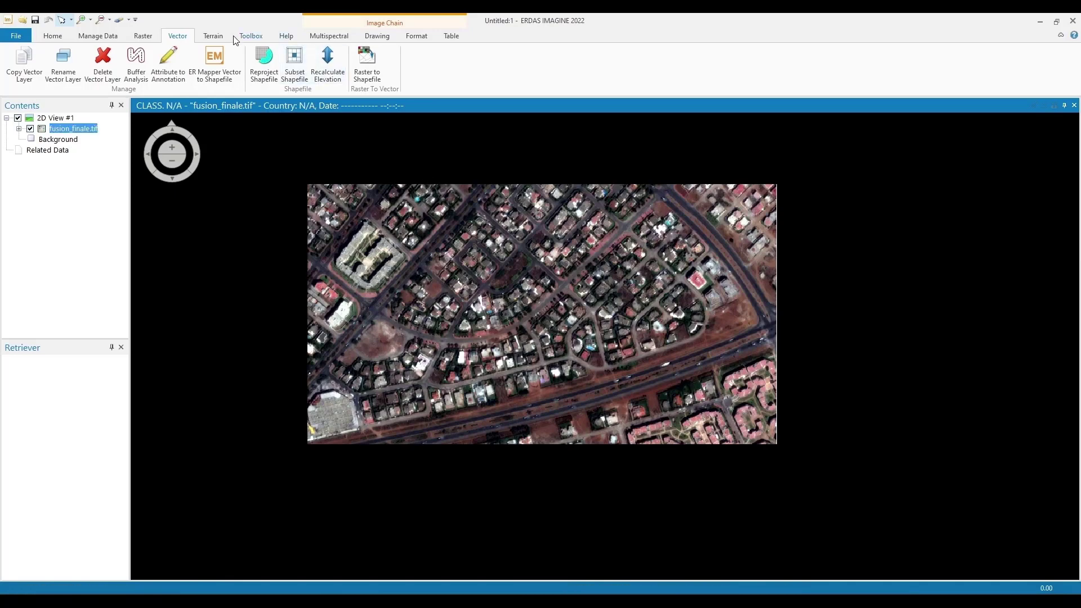
- Place three AOI points on road intersections in the residential area of fusion_finale.tif
{"action": "left_click", "coordinate": [377, 36]}
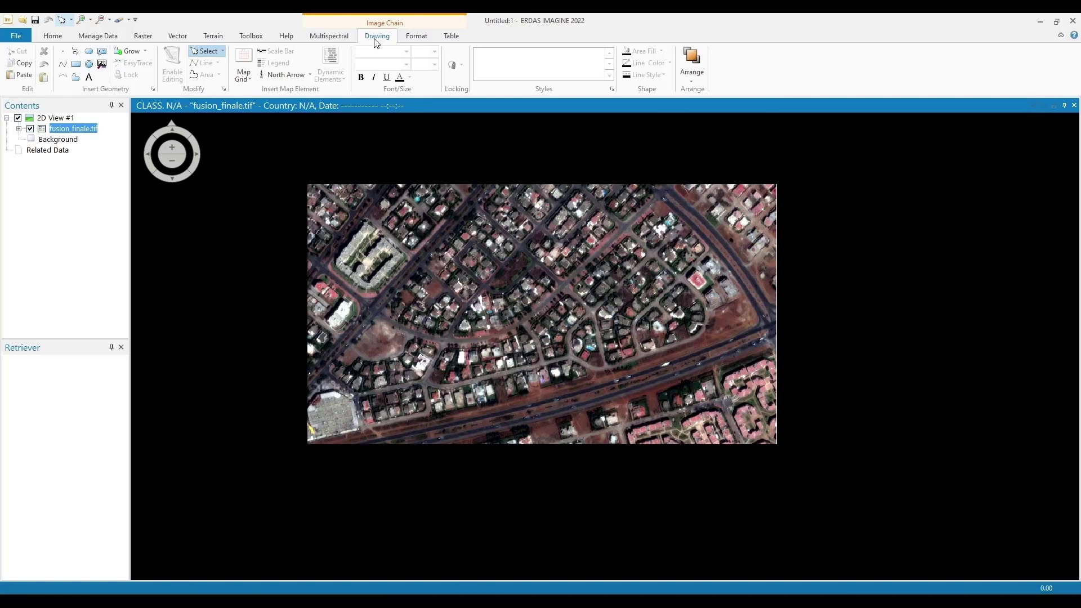
{"action": "left_click", "coordinate": [63, 52]}
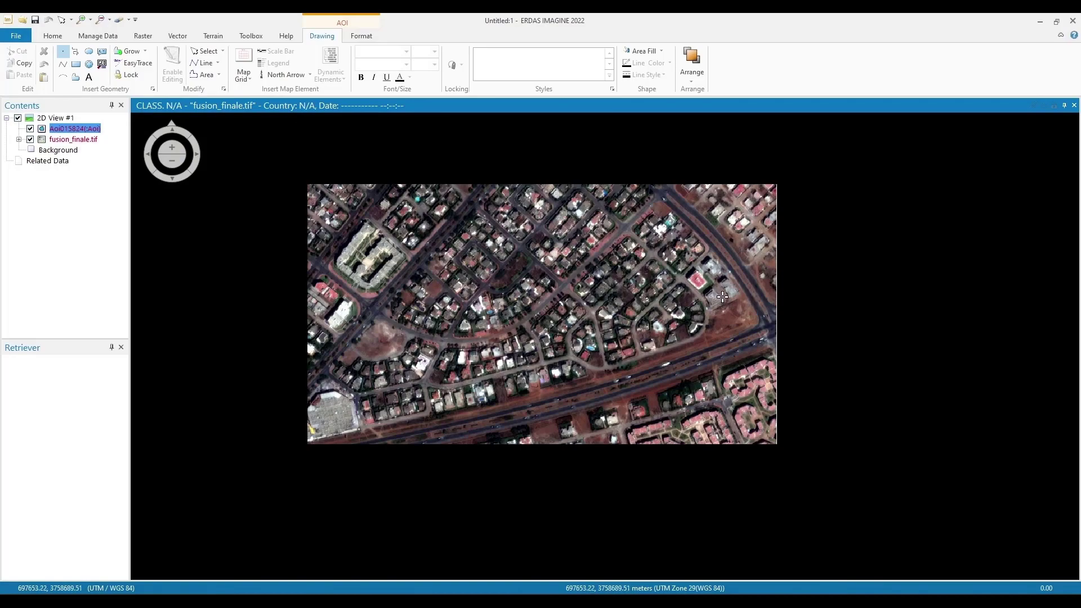
{"action": "scroll", "coordinate": [620, 321], "scroll_direction": "down", "scroll_amount": 1}
{"action": "scroll", "coordinate": [619, 320], "scroll_direction": "up", "scroll_amount": 3}
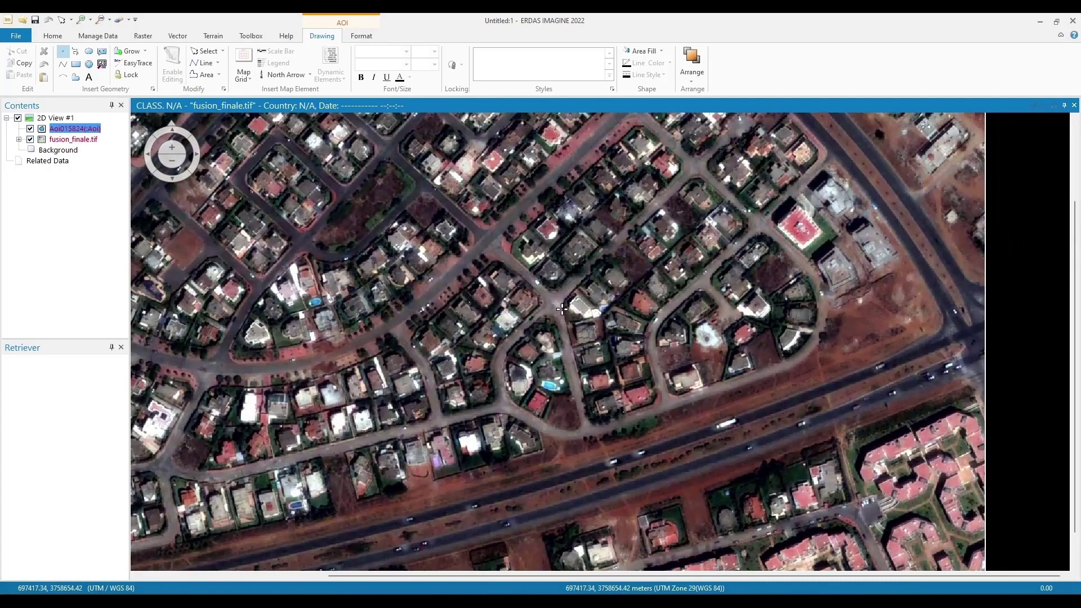
{"action": "left_click", "coordinate": [554, 304]}
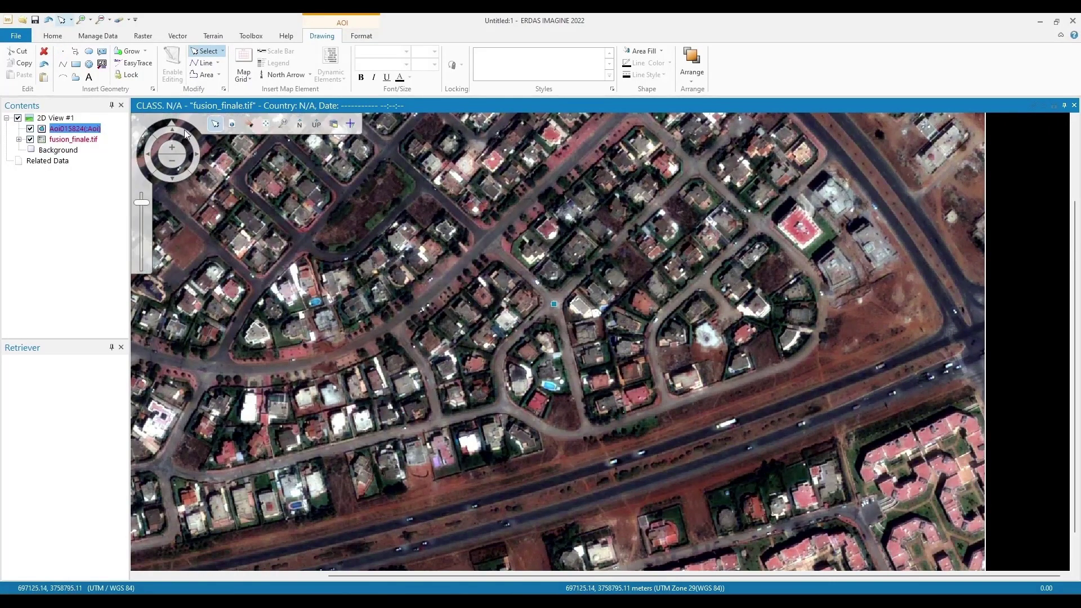
{"action": "left_click", "coordinate": [62, 53]}
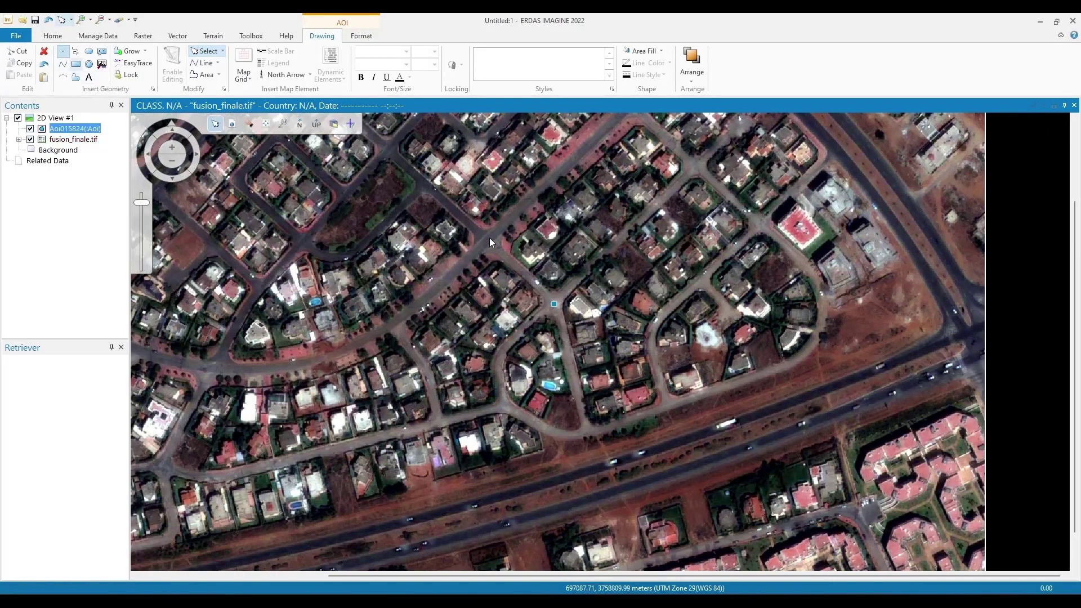
{"action": "left_click", "coordinate": [488, 238]}
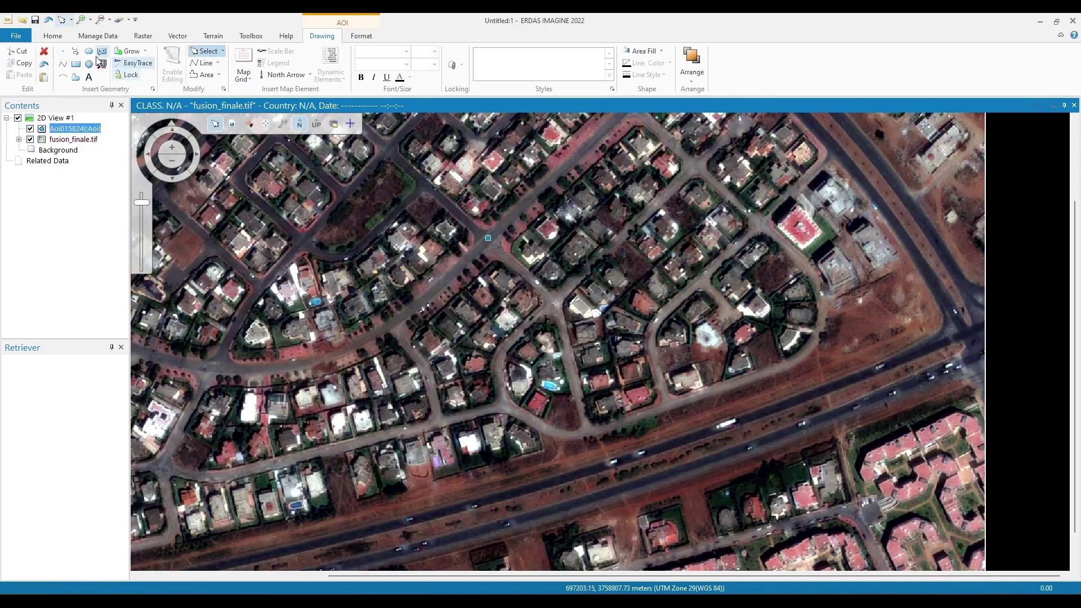
{"action": "left_click", "coordinate": [62, 52]}
{"action": "left_click", "coordinate": [388, 150]}
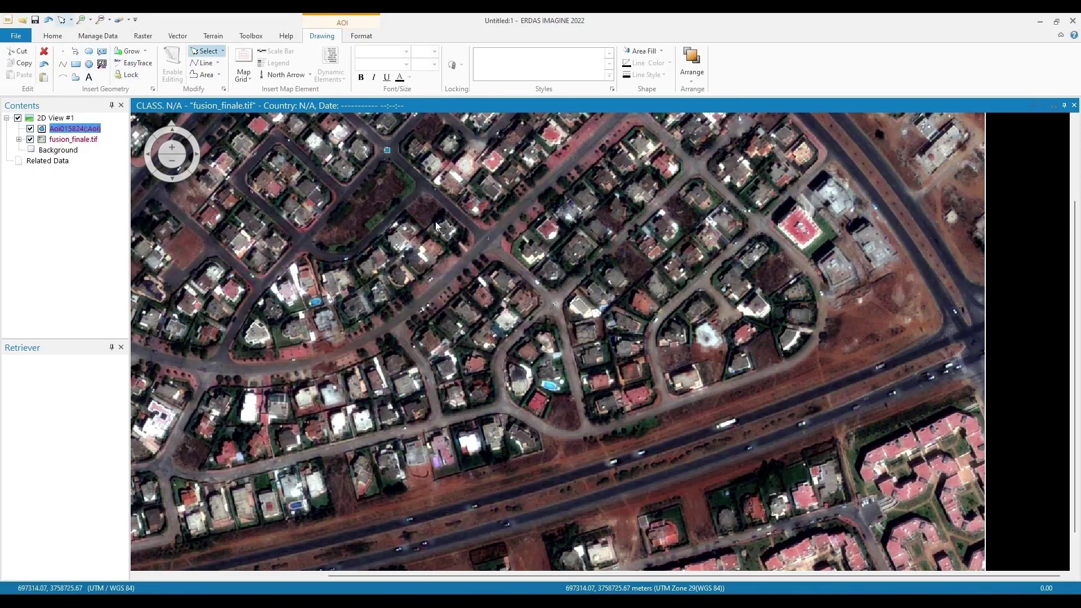
- Draw an AOI polyline along the main road on the image's northeast side, ending at the junction with the southern highway
{"action": "mouse_move", "coordinate": [152, 171]}
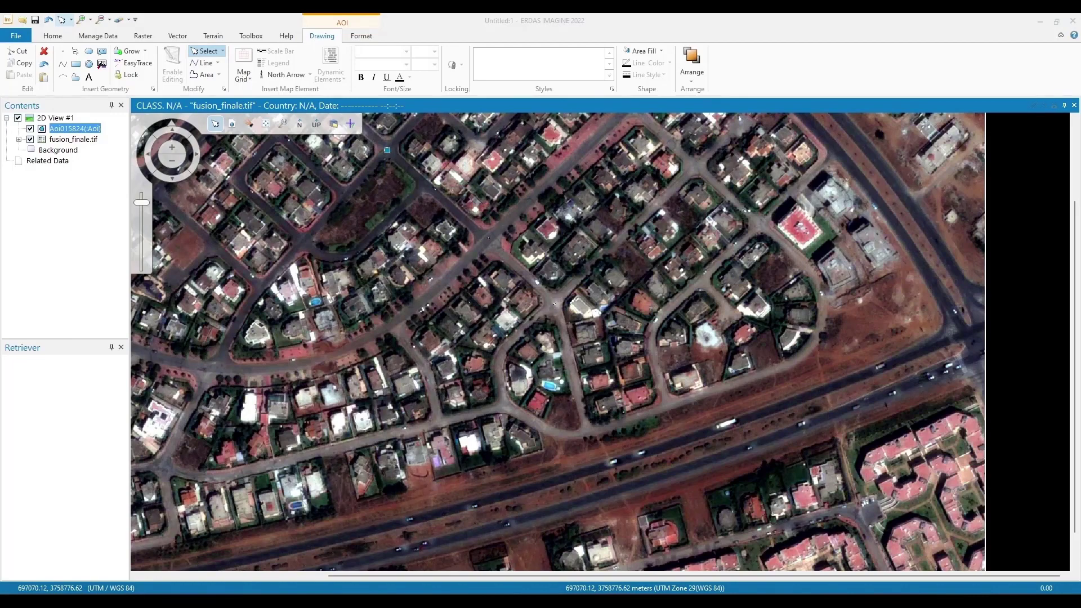
{"action": "left_click", "coordinate": [64, 66]}
{"action": "scroll", "coordinate": [709, 197], "scroll_direction": "down", "scroll_amount": 2}
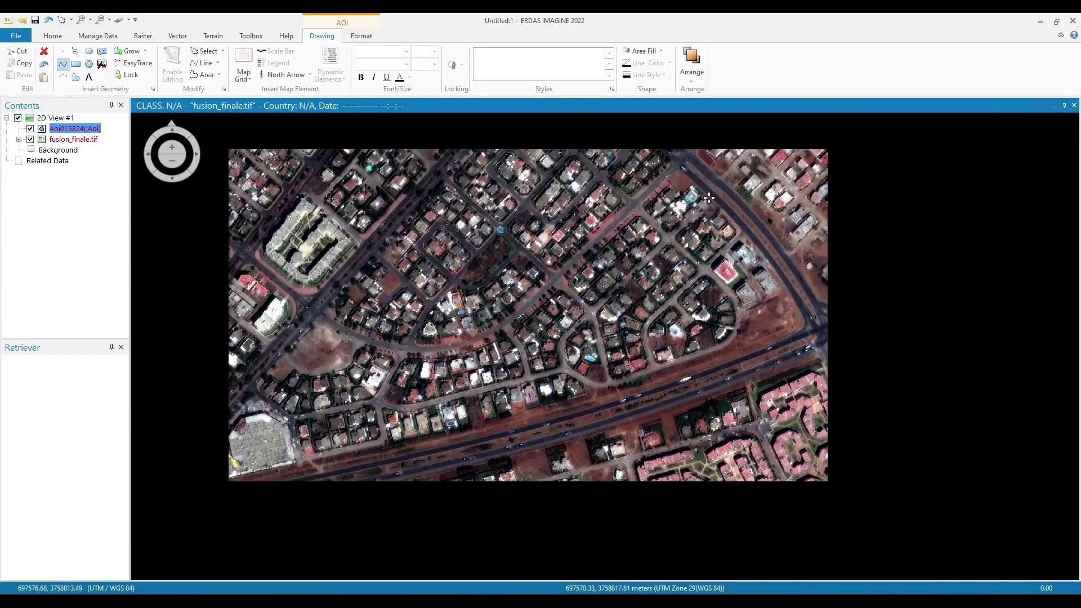
{"action": "left_click", "coordinate": [682, 164]}
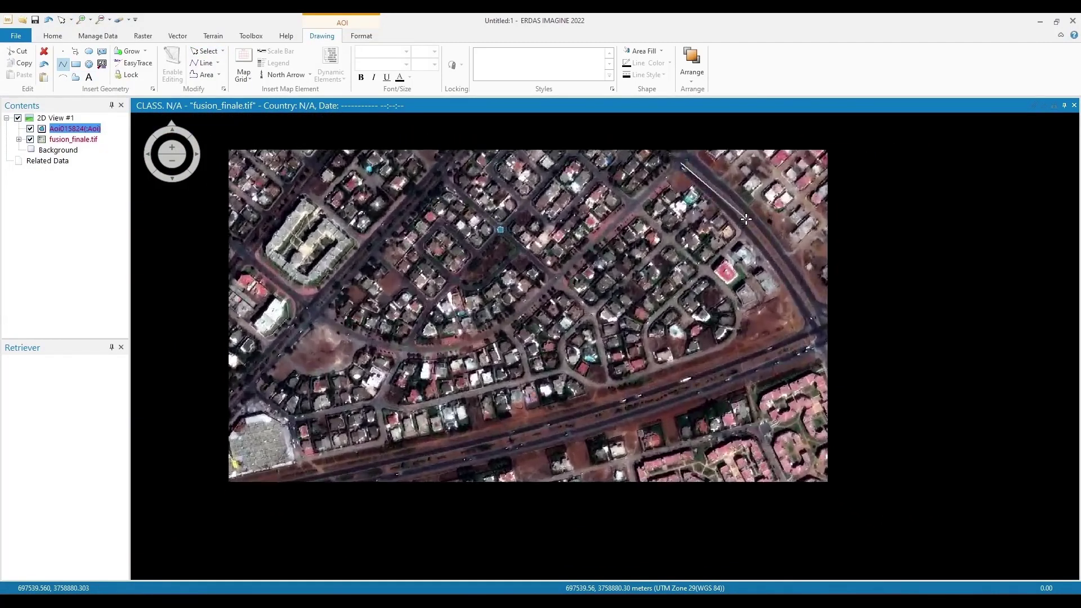
{"action": "scroll", "coordinate": [746, 218], "scroll_direction": "up", "scroll_amount": 2}
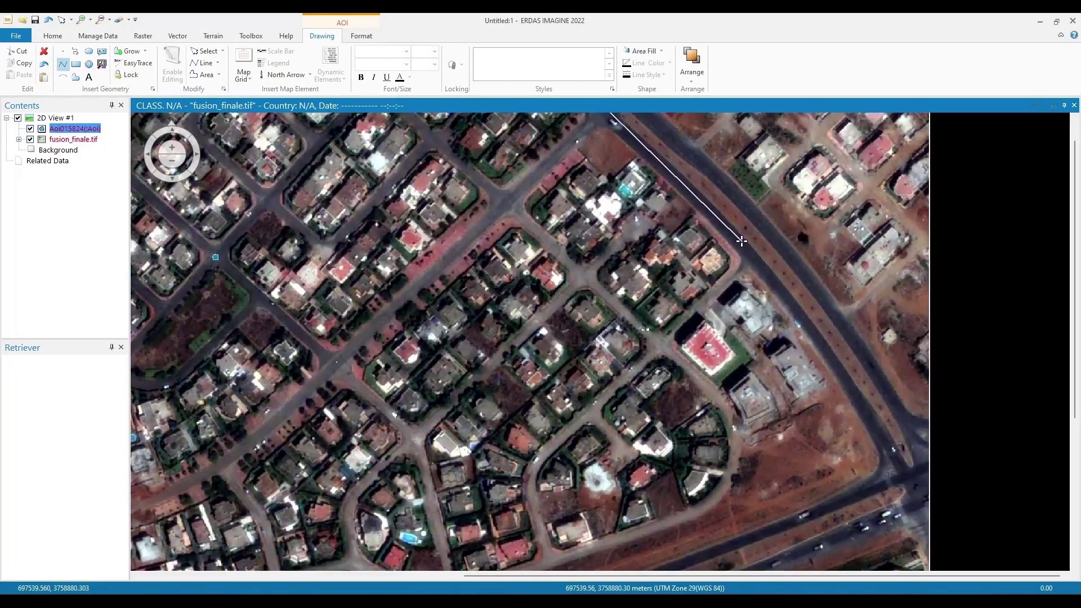
{"action": "left_click", "coordinate": [770, 263]}
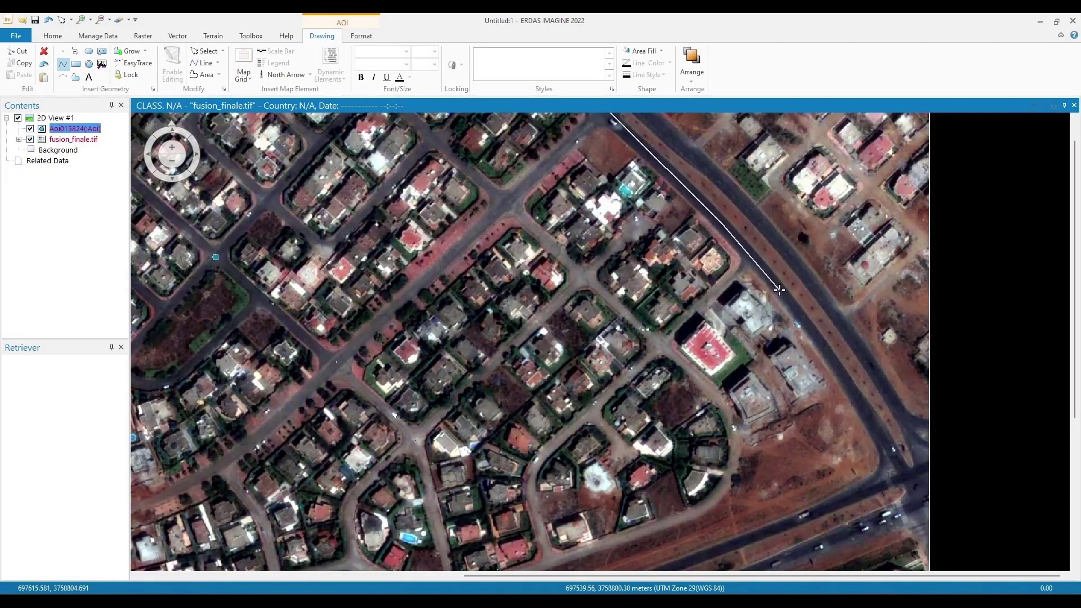
{"action": "double_click", "coordinate": [899, 476]}
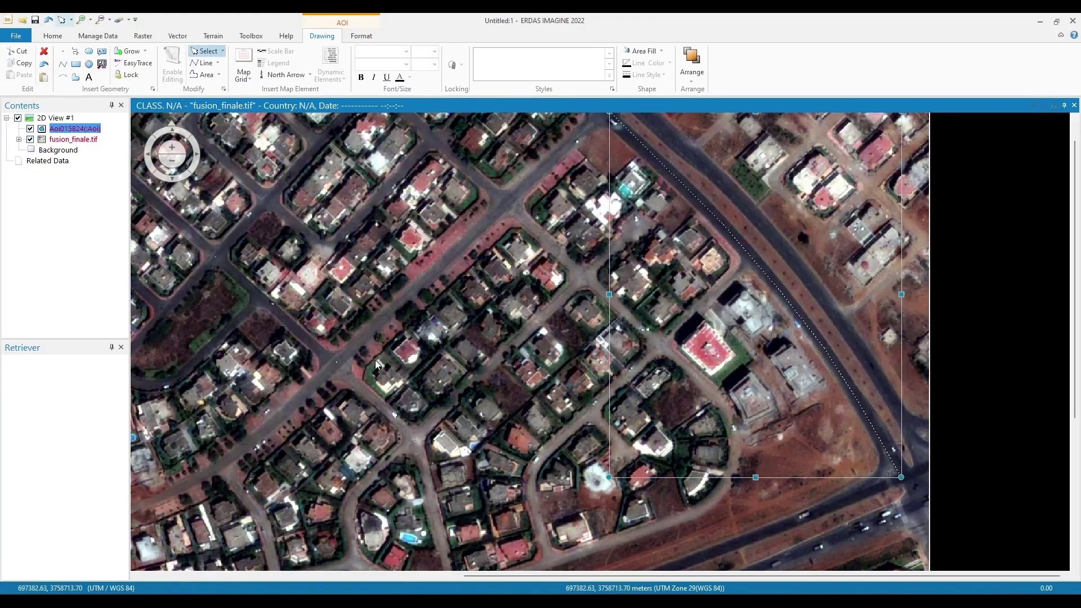
- Draw an AOI polygon around the row of houses between the residential street and the southern highway
{"action": "left_click", "coordinate": [76, 79]}
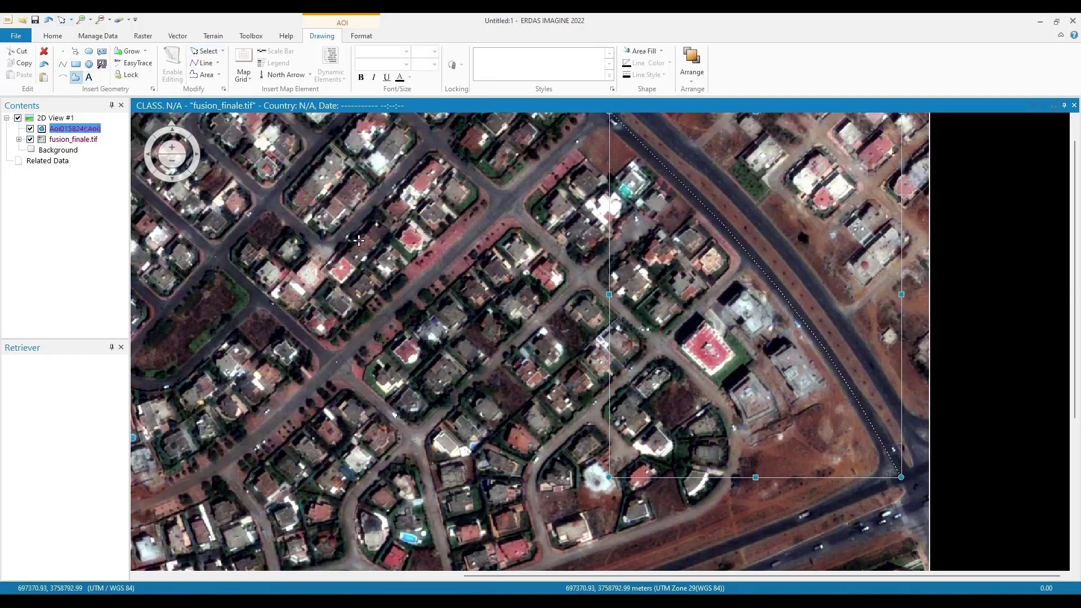
{"action": "scroll", "coordinate": [366, 226], "scroll_direction": "down", "scroll_amount": 3}
{"action": "scroll", "coordinate": [258, 465], "scroll_direction": "up", "scroll_amount": 3}
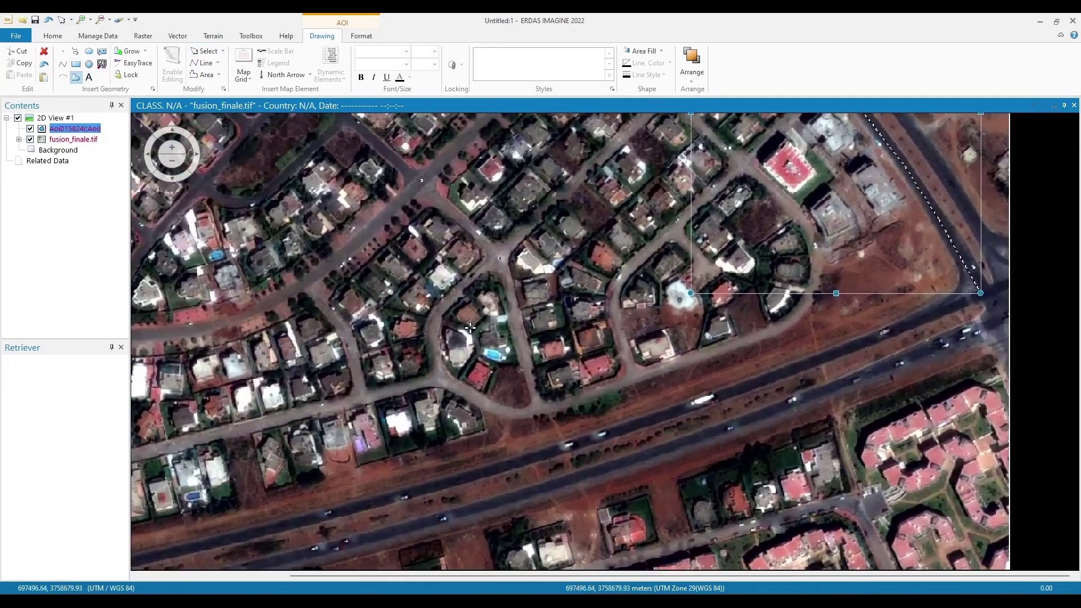
{"action": "scroll", "coordinate": [269, 489], "scroll_direction": "up", "scroll_amount": 1}
{"action": "scroll", "coordinate": [270, 491], "scroll_direction": "up", "scroll_amount": 1}
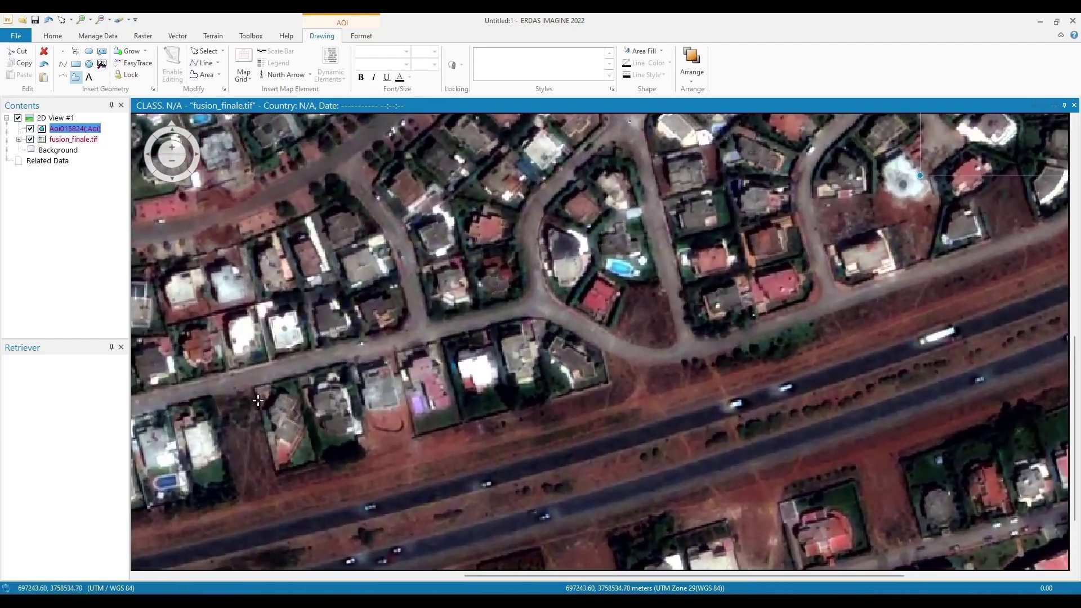
{"action": "left_click", "coordinate": [251, 386]}
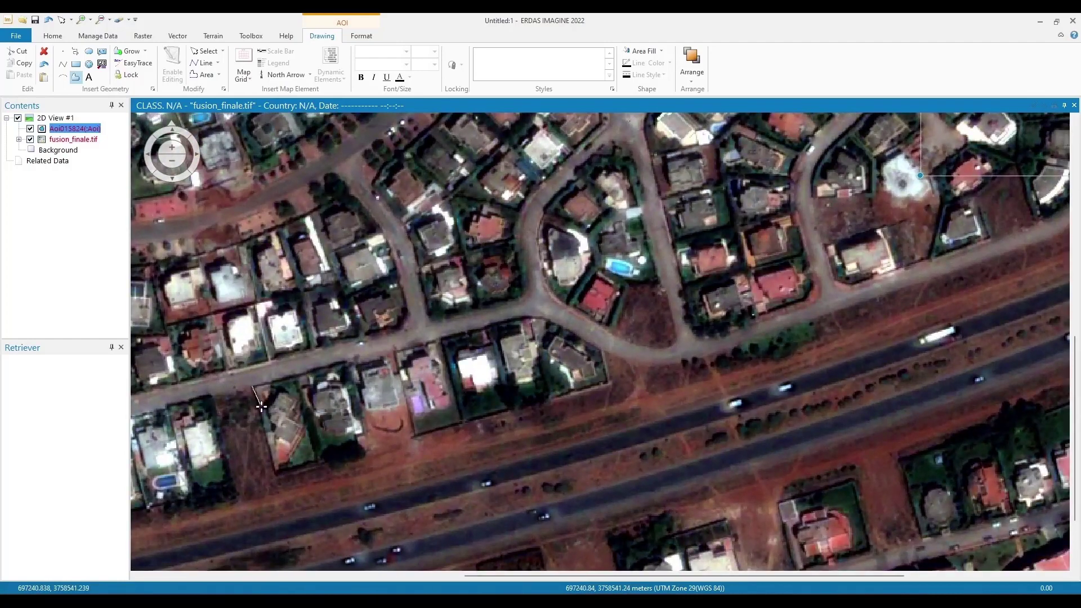
{"action": "left_click", "coordinate": [273, 480]}
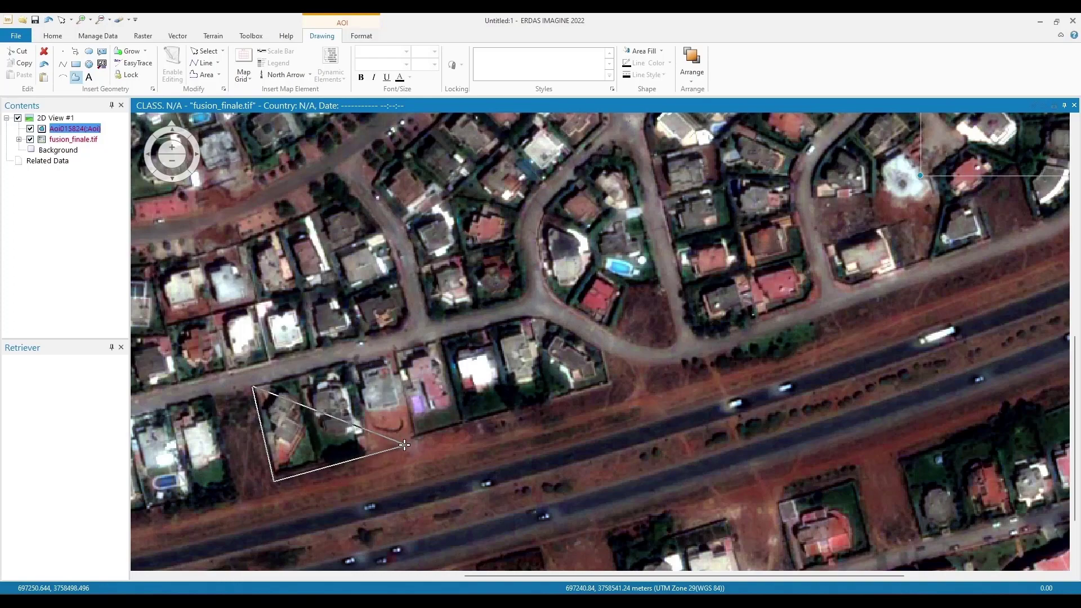
{"action": "left_click", "coordinate": [612, 386]}
{"action": "left_click", "coordinate": [603, 347]}
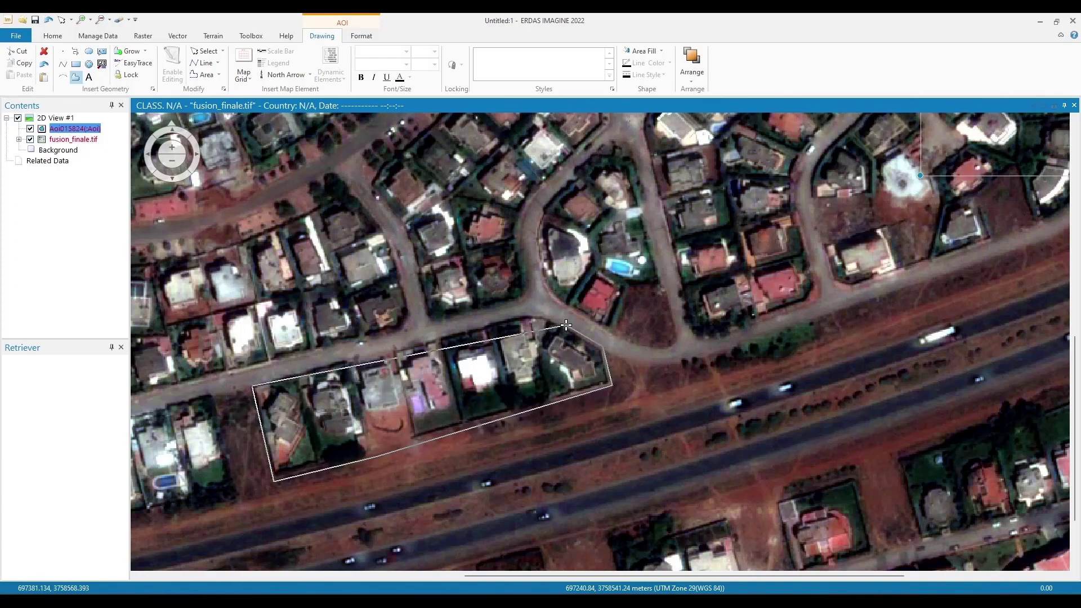
{"action": "left_click", "coordinate": [529, 313]}
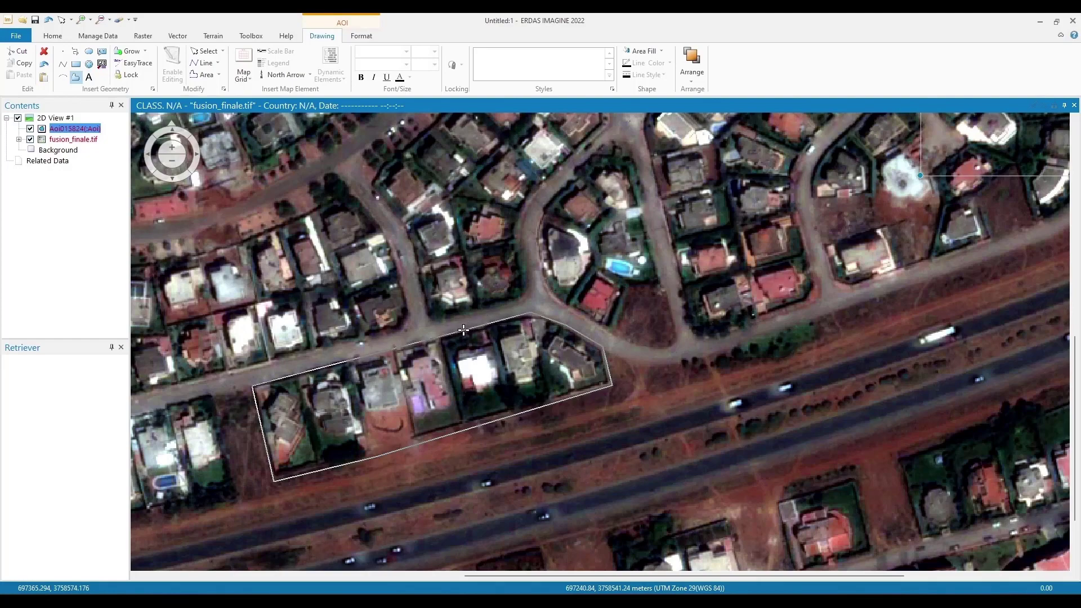
{"action": "double_click", "coordinate": [464, 330]}
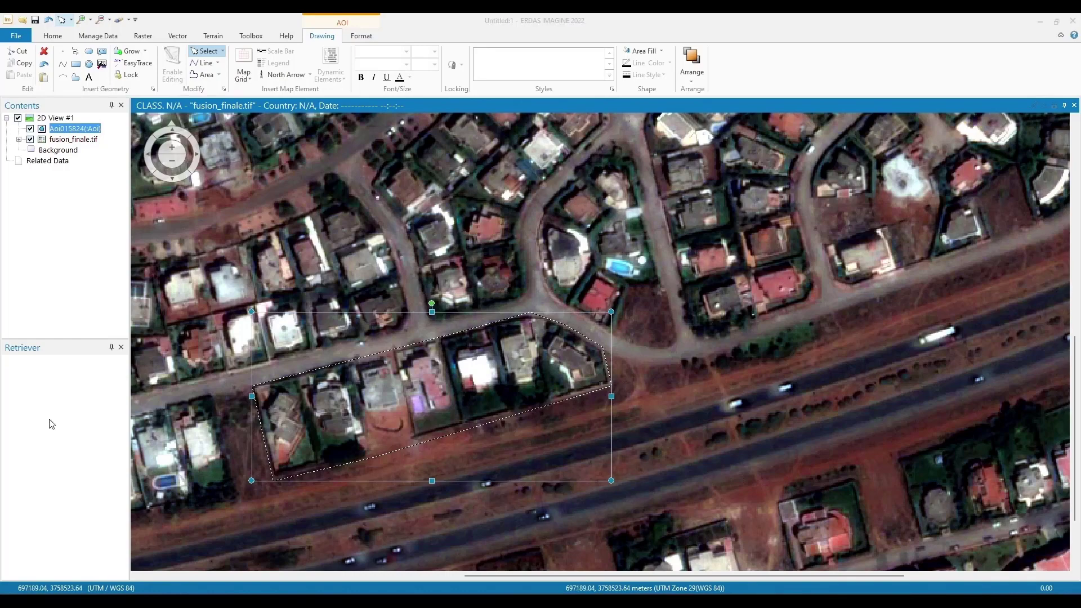
{"action": "scroll", "coordinate": [482, 375], "scroll_direction": "down", "scroll_amount": 2}
{"action": "scroll", "coordinate": [482, 375], "scroll_direction": "down", "scroll_amount": 1}
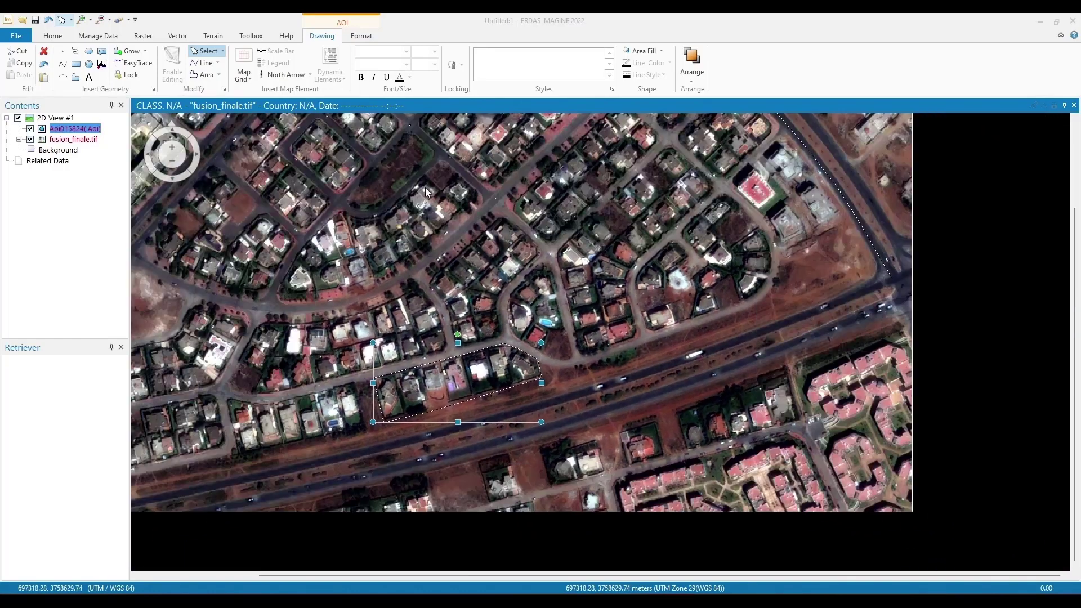
{"action": "scroll", "coordinate": [394, 275], "scroll_direction": "down", "scroll_amount": 2}
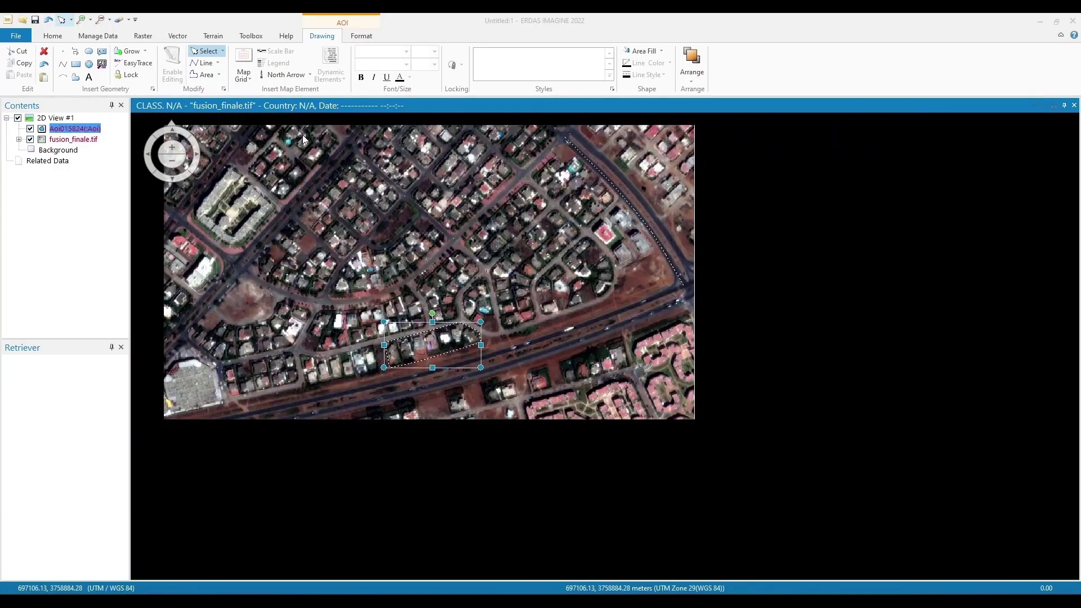
{"action": "scroll", "coordinate": [396, 259], "scroll_direction": "down", "scroll_amount": 4}
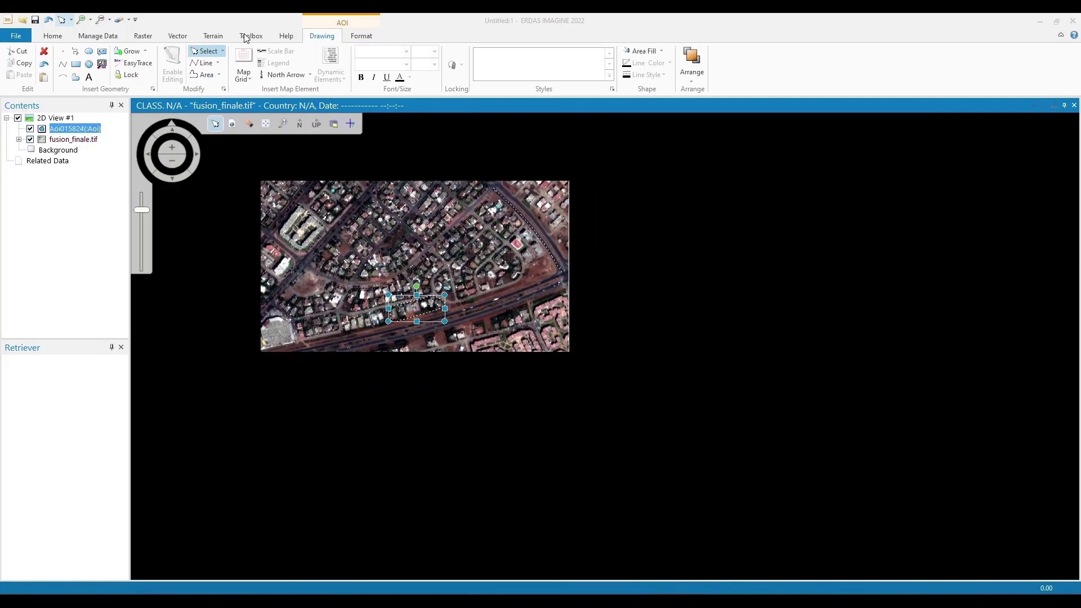
{"action": "left_click", "coordinate": [247, 37]}
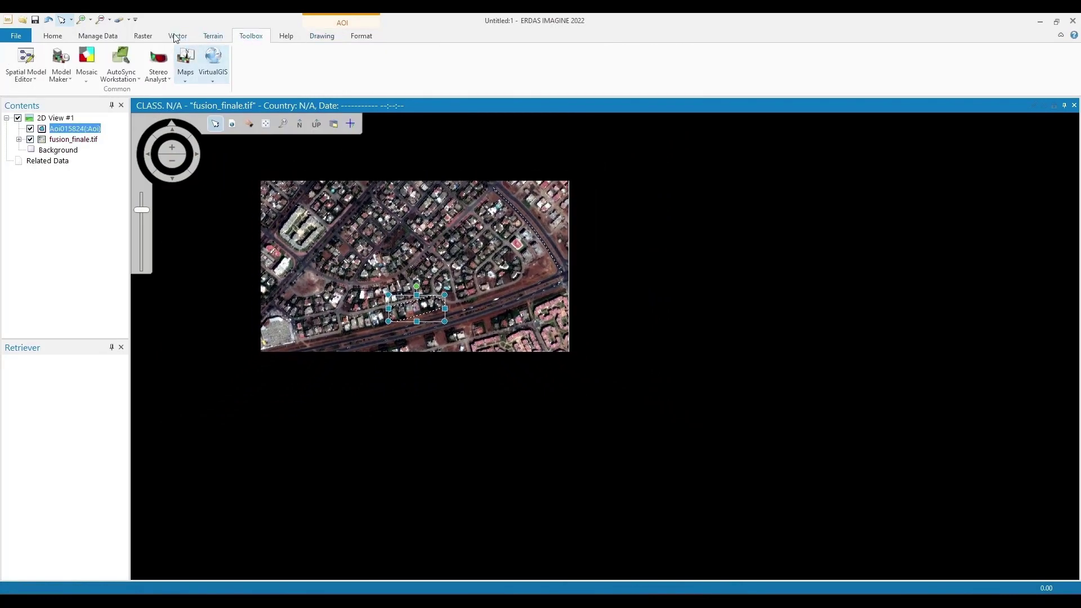
{"action": "left_click", "coordinate": [112, 37]}
{"action": "left_click", "coordinate": [62, 37]}
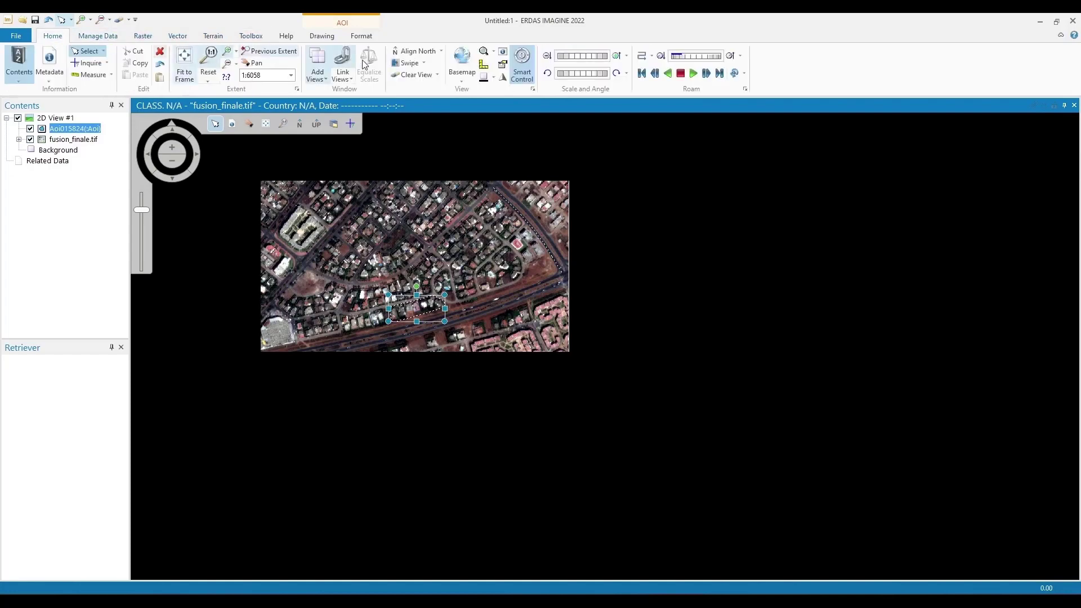
- Clear the 2D view and load the raster Centre1987_stacked.img from the process folder, bringing its pale urban area into view
{"action": "right_click", "coordinate": [290, 204]}
{"action": "left_click", "coordinate": [369, 210]}
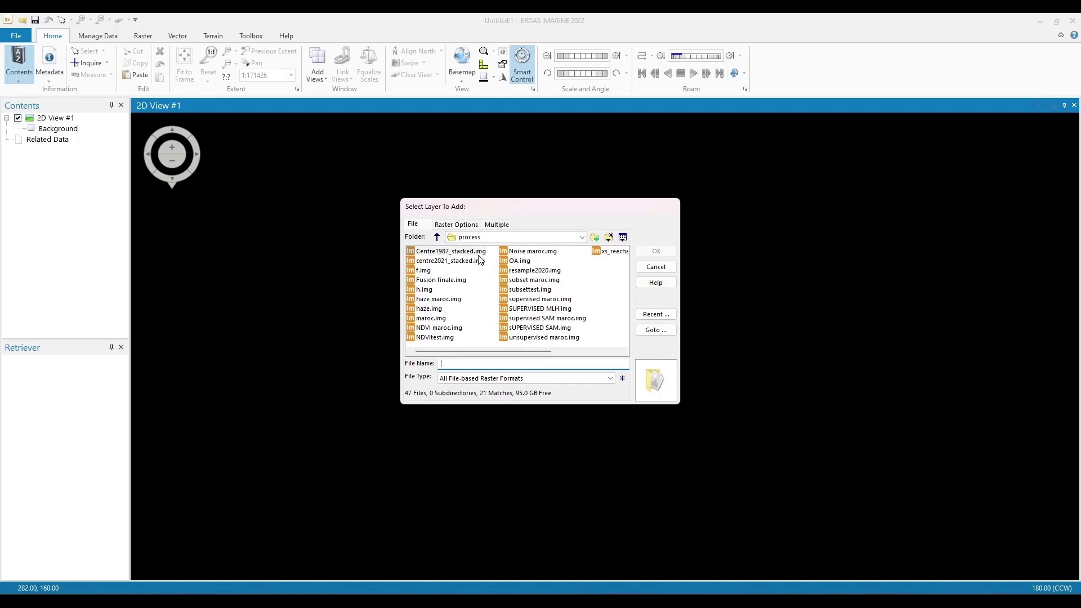
{"action": "left_click", "coordinate": [477, 252]}
{"action": "left_click", "coordinate": [666, 255]}
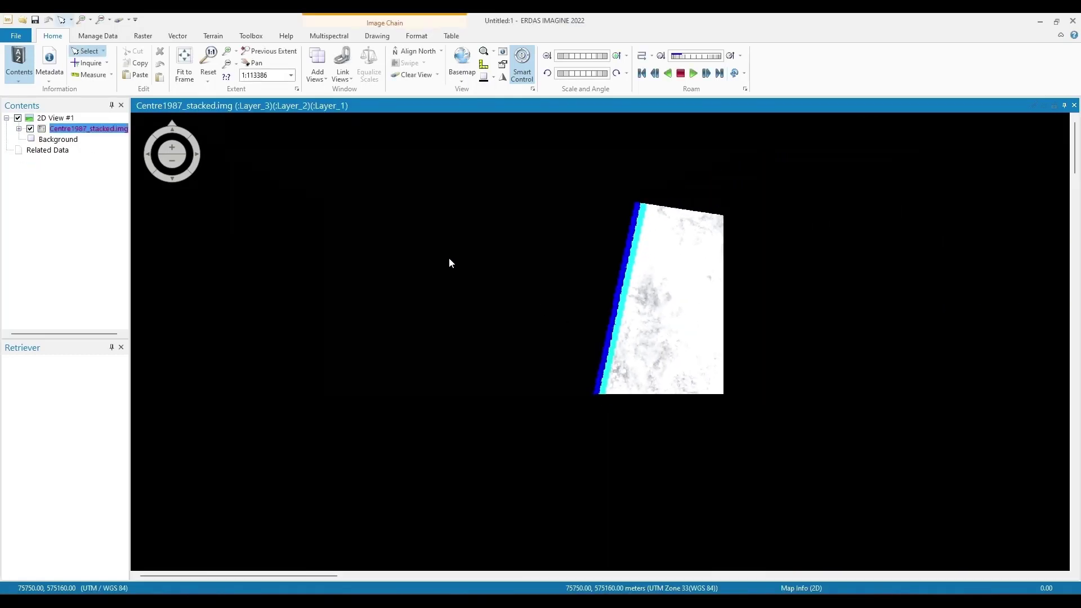
{"action": "scroll", "coordinate": [527, 293], "scroll_direction": "down", "scroll_amount": 3}
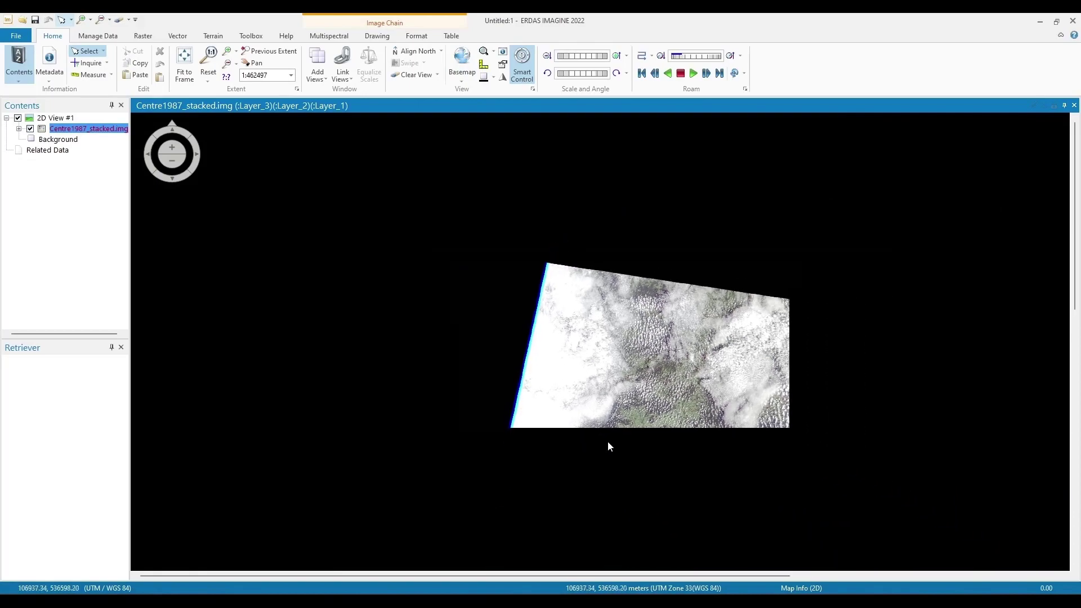
{"action": "scroll", "coordinate": [605, 515], "scroll_direction": "up", "scroll_amount": 5}
{"action": "left_click_drag", "start_coordinate": [606, 478], "coordinate": [556, 137]}
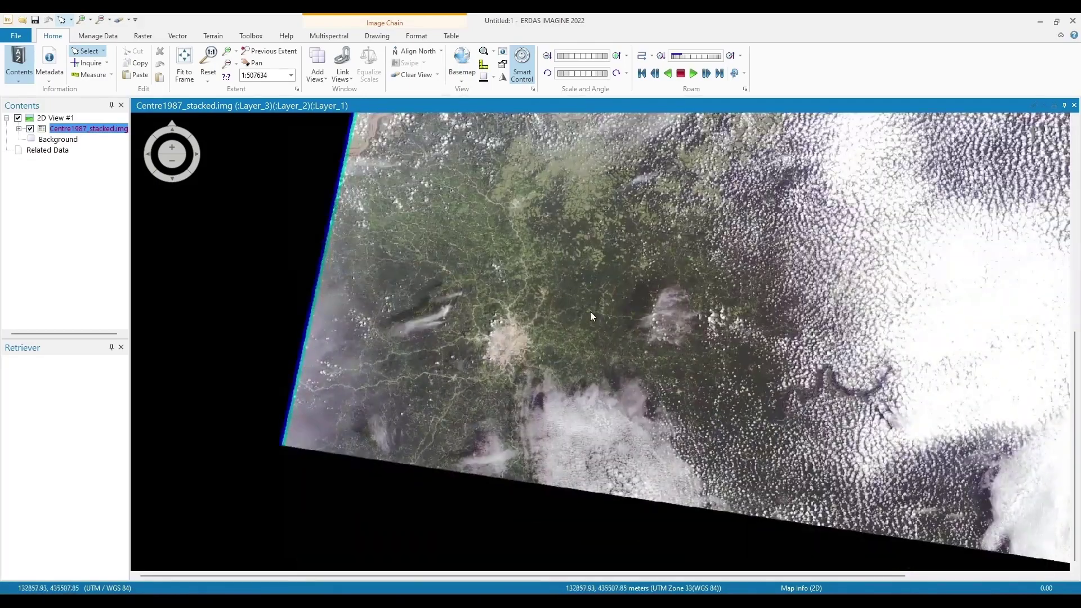
{"action": "scroll", "coordinate": [514, 340], "scroll_direction": "up", "scroll_amount": 3}
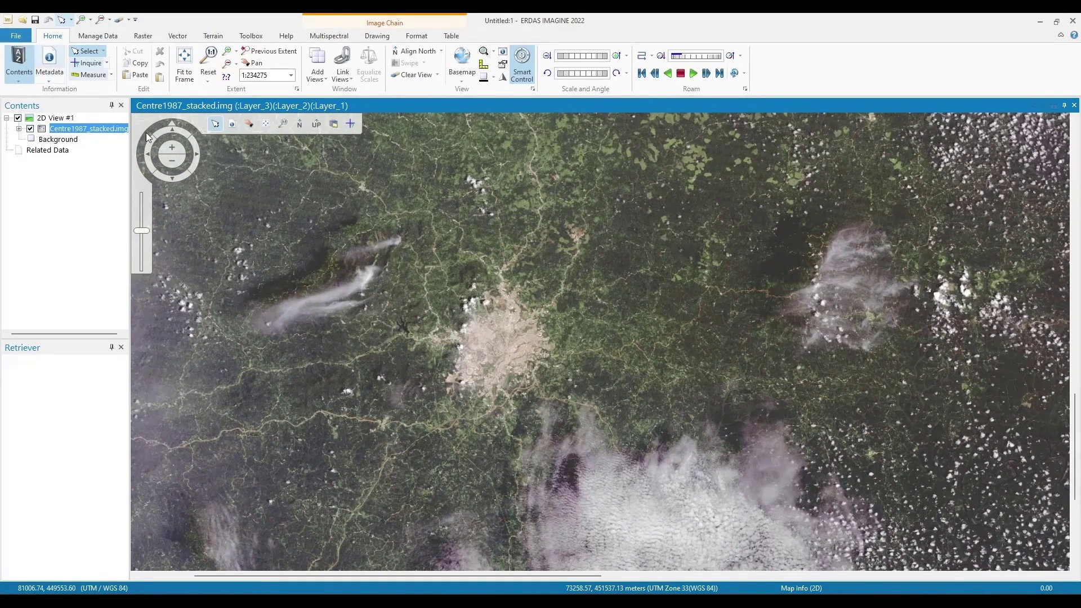
- Load the recent shapefile Mfoundi.shp over Centre1987_stacked.img and copy its polygon, with editing enabled, into a new AOI layer
{"action": "left_click", "coordinate": [17, 37]}
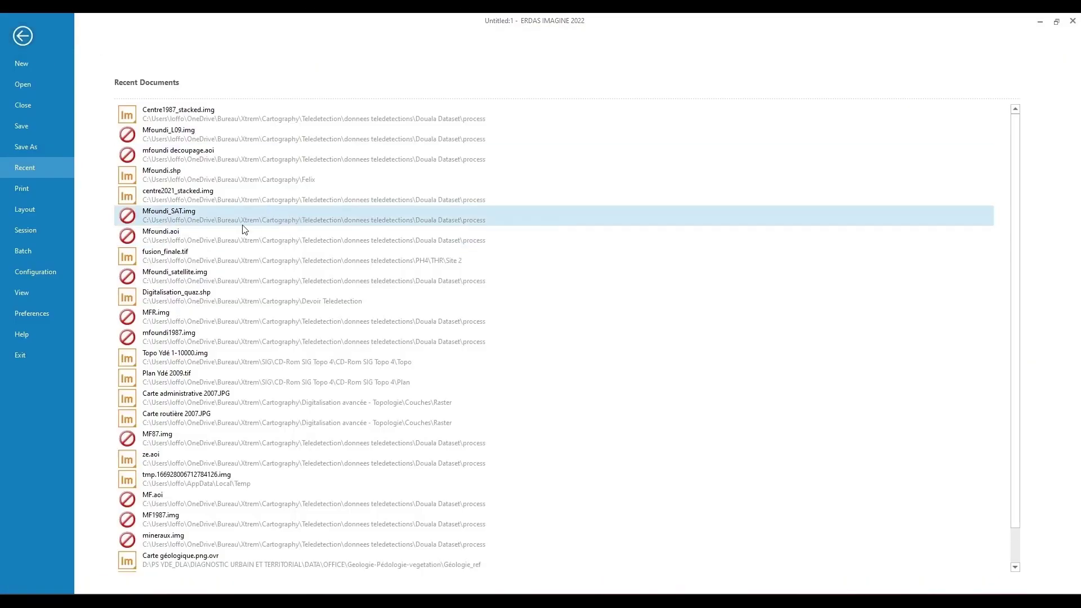
{"action": "left_click", "coordinate": [191, 175]}
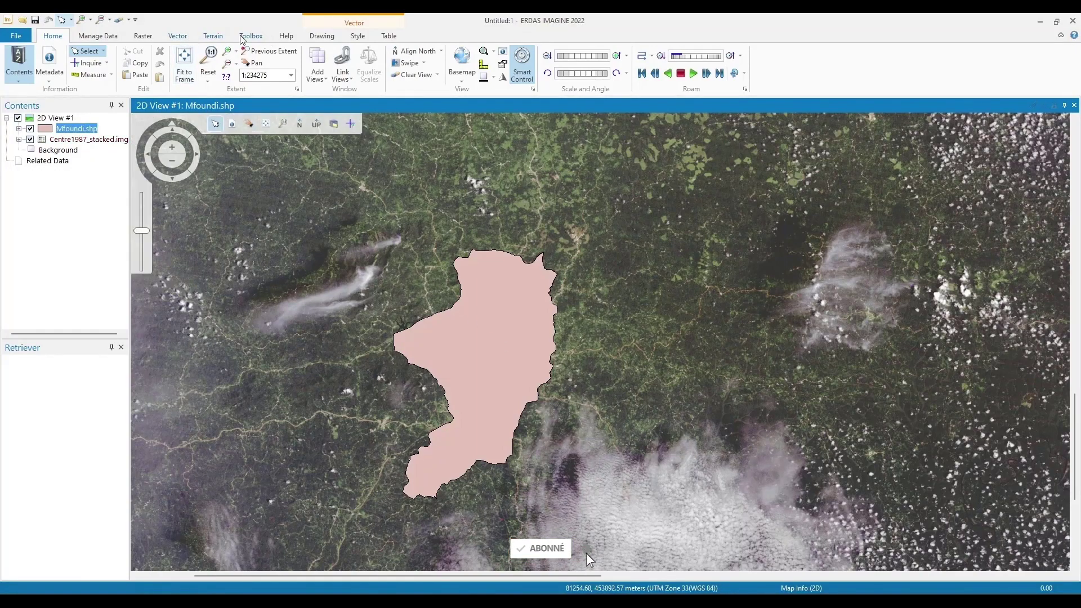
{"action": "left_click", "coordinate": [320, 38]}
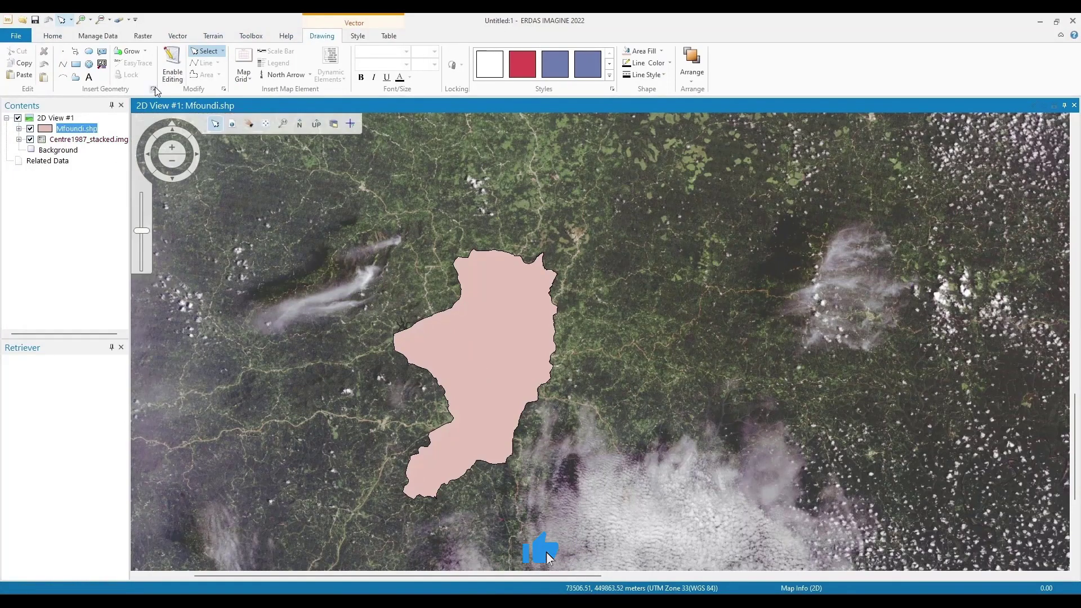
{"action": "left_click", "coordinate": [466, 361]}
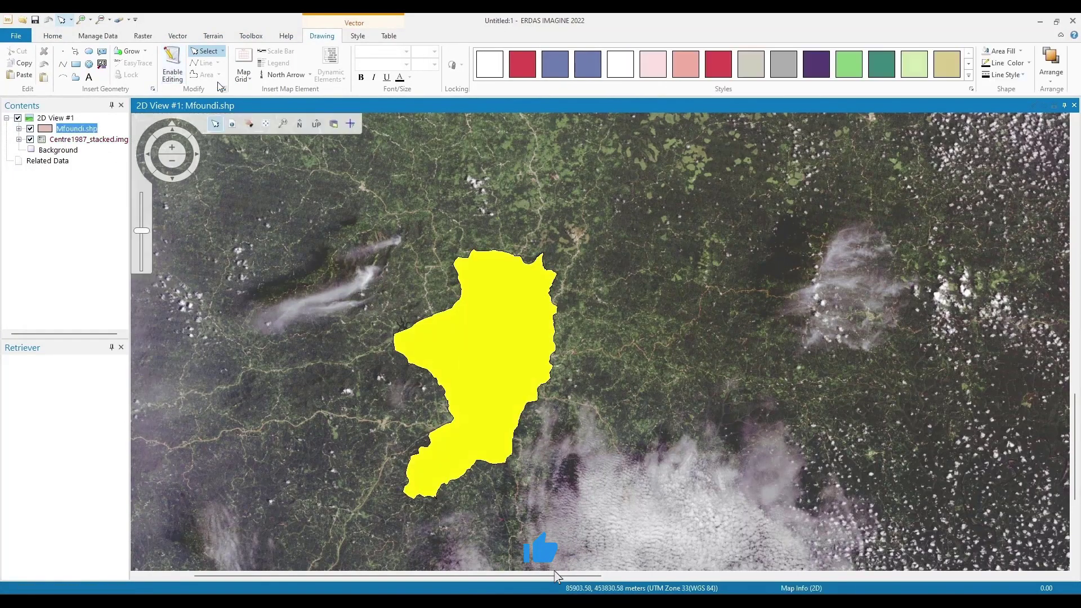
{"action": "left_click", "coordinate": [177, 78]}
{"action": "left_click", "coordinate": [485, 344]}
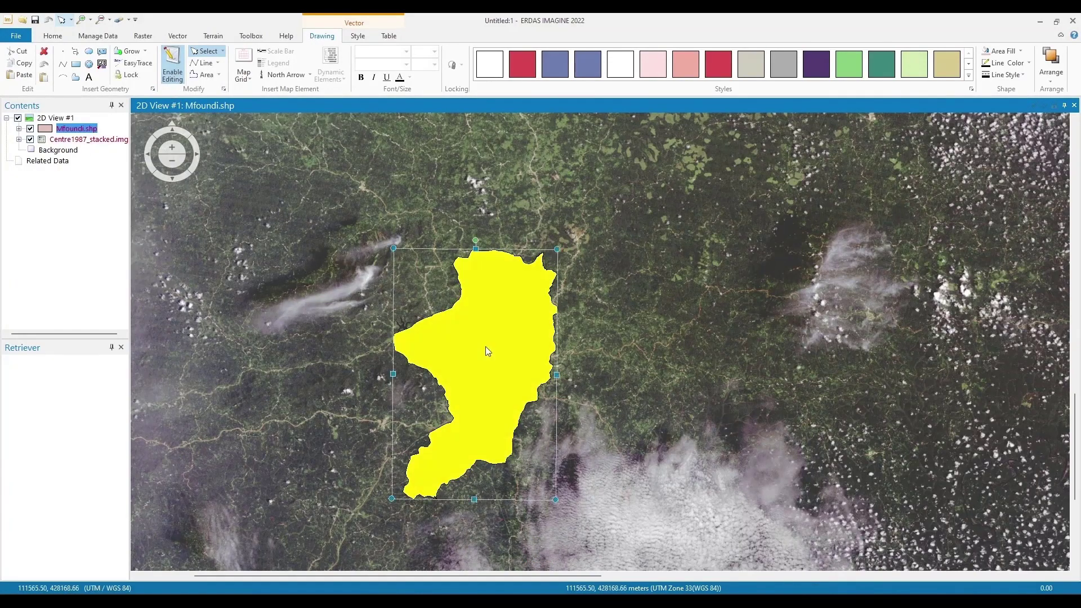
{"action": "left_click", "coordinate": [18, 65]}
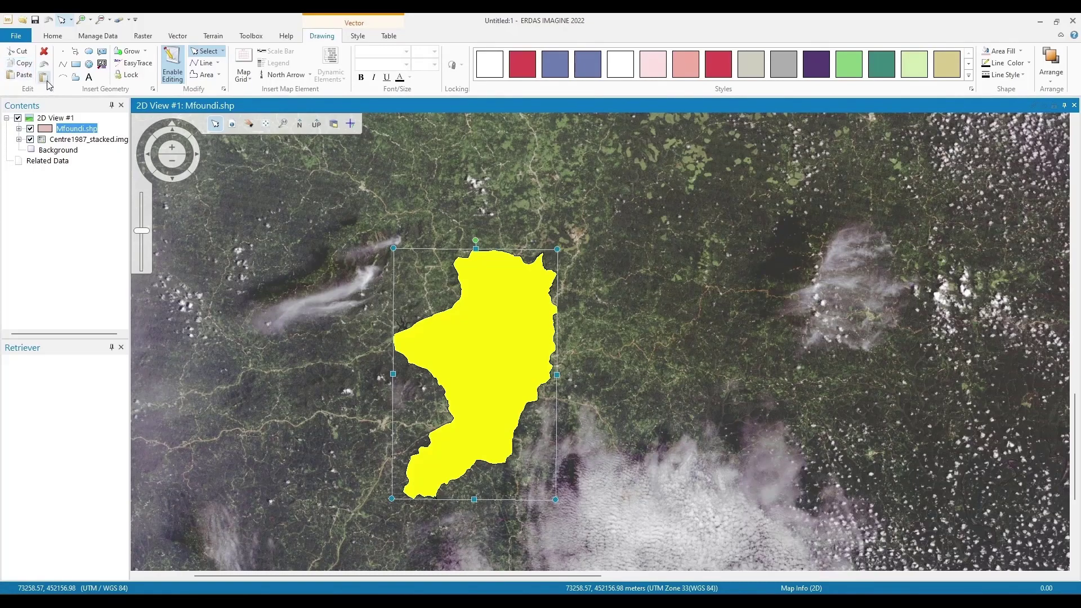
{"action": "left_click", "coordinate": [44, 78]}
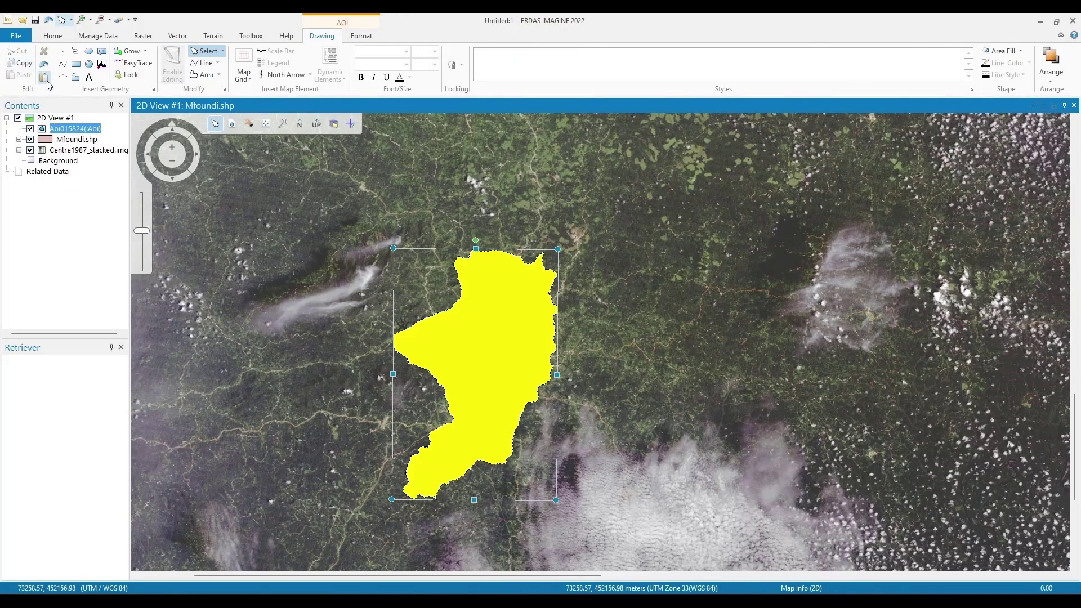
- Save the new AOI layer as Mfoundi in the process folder and hide the Mfoundi.shp layer
{"action": "right_click", "coordinate": [71, 132]}
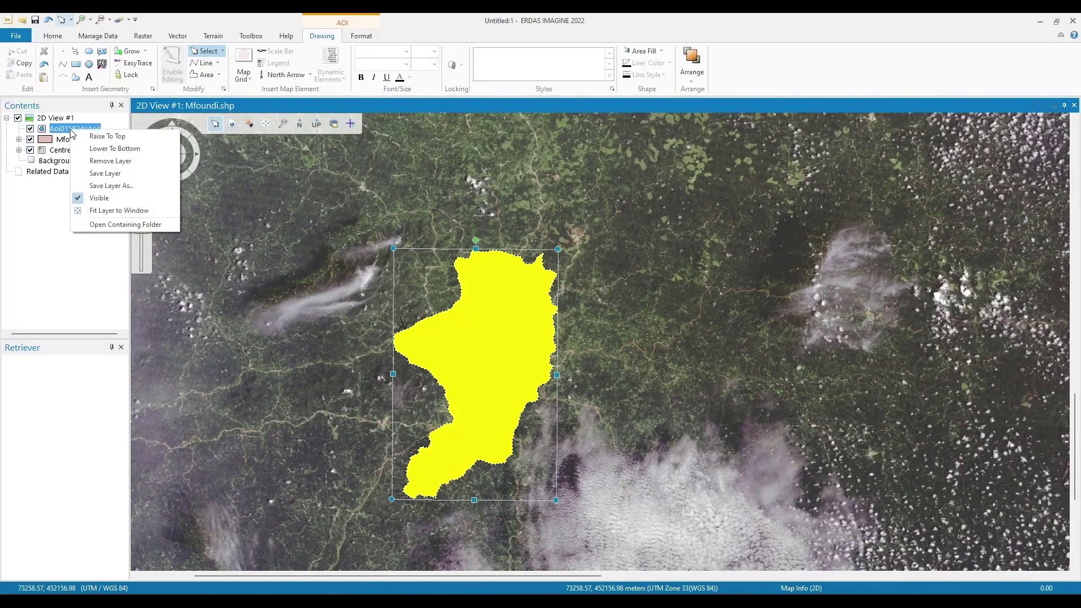
{"action": "left_click", "coordinate": [131, 189]}
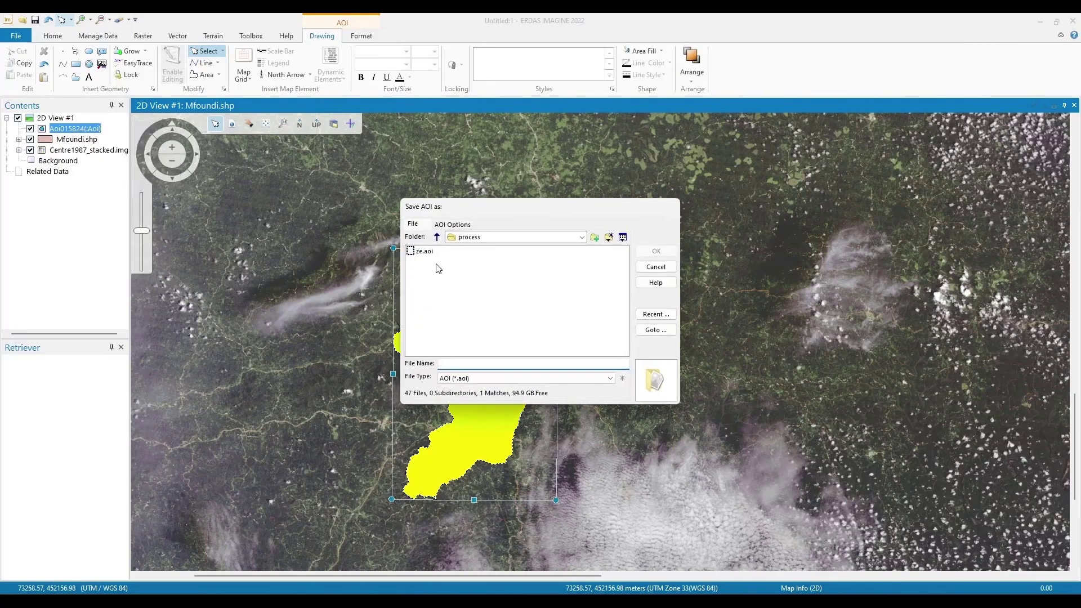
{"action": "type", "text": "Mfoundi"}
{"action": "left_click", "coordinate": [669, 251]}
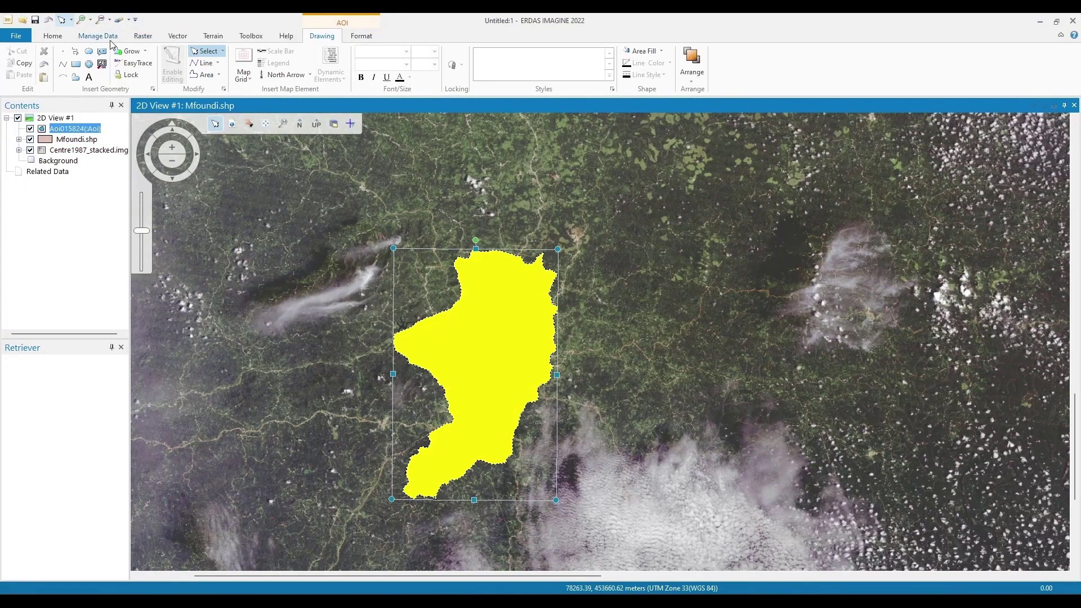
{"action": "left_click", "coordinate": [31, 139]}
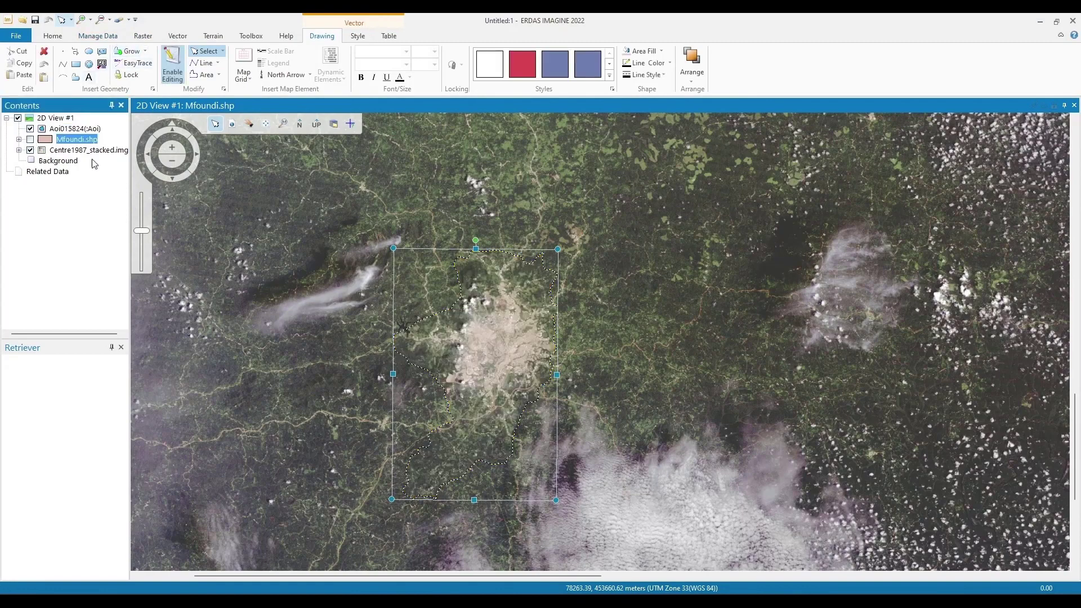
- Set up a subset image with Centre1987_stacked.img as input and Mfoundi1987 as the output file
{"action": "left_click", "coordinate": [139, 37]}
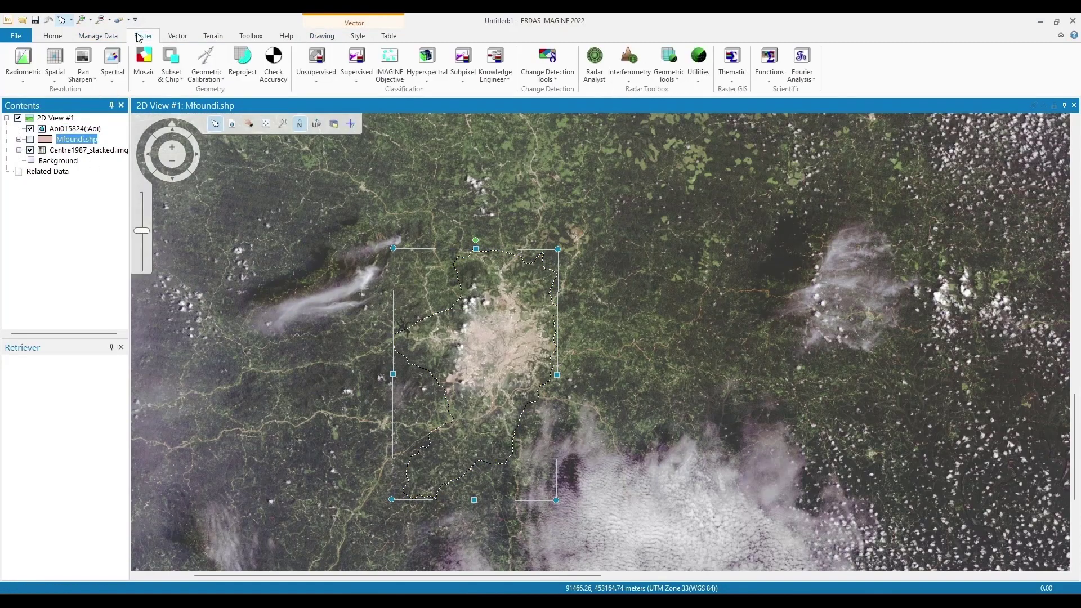
{"action": "left_click", "coordinate": [182, 84]}
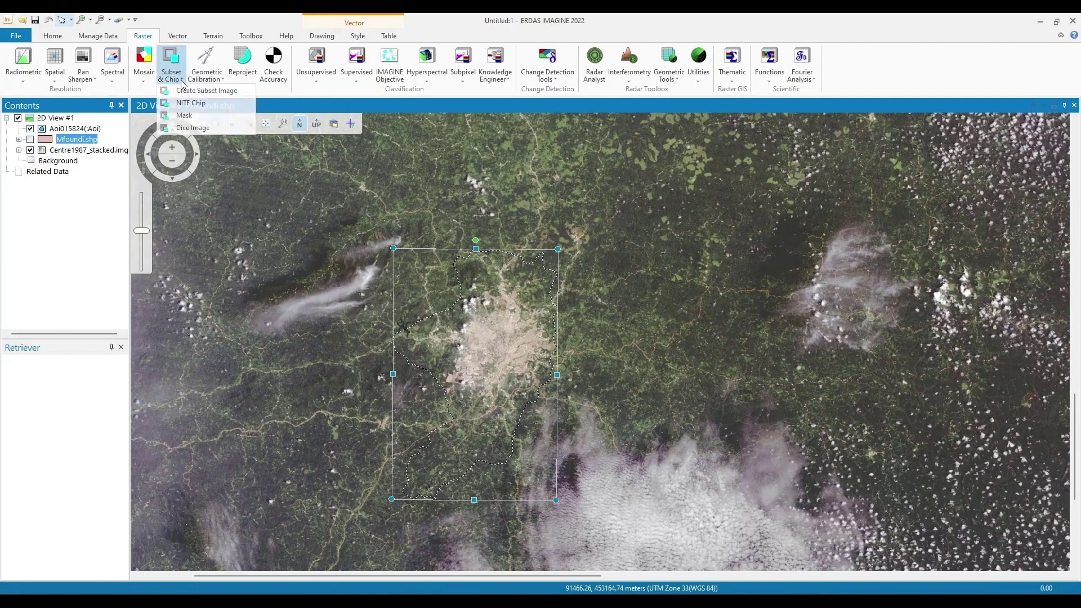
{"action": "left_click", "coordinate": [234, 92]}
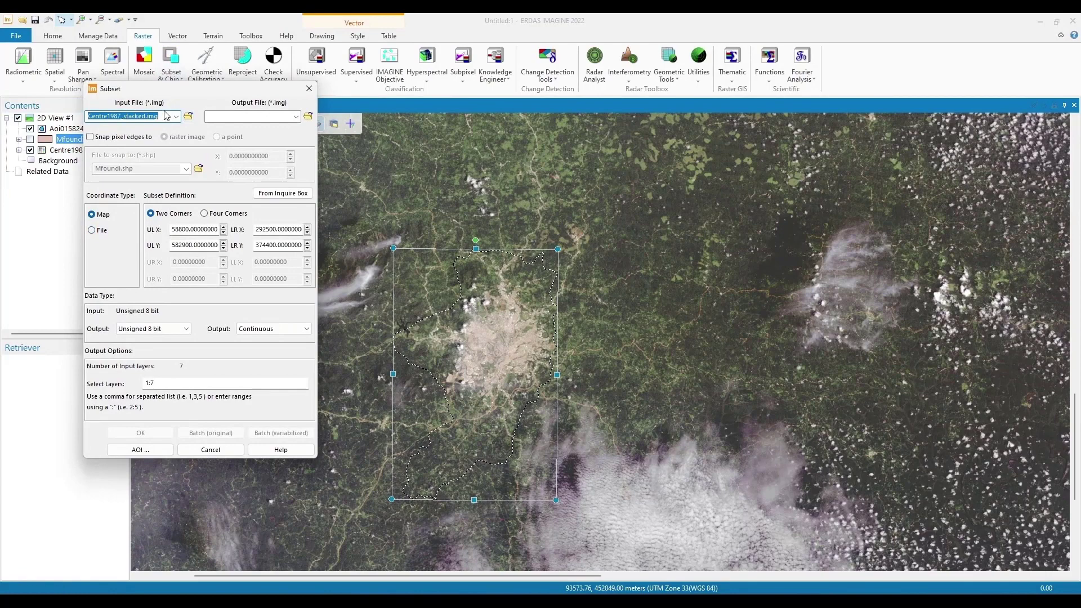
{"action": "left_click", "coordinate": [296, 117]}
{"action": "left_click", "coordinate": [273, 115]}
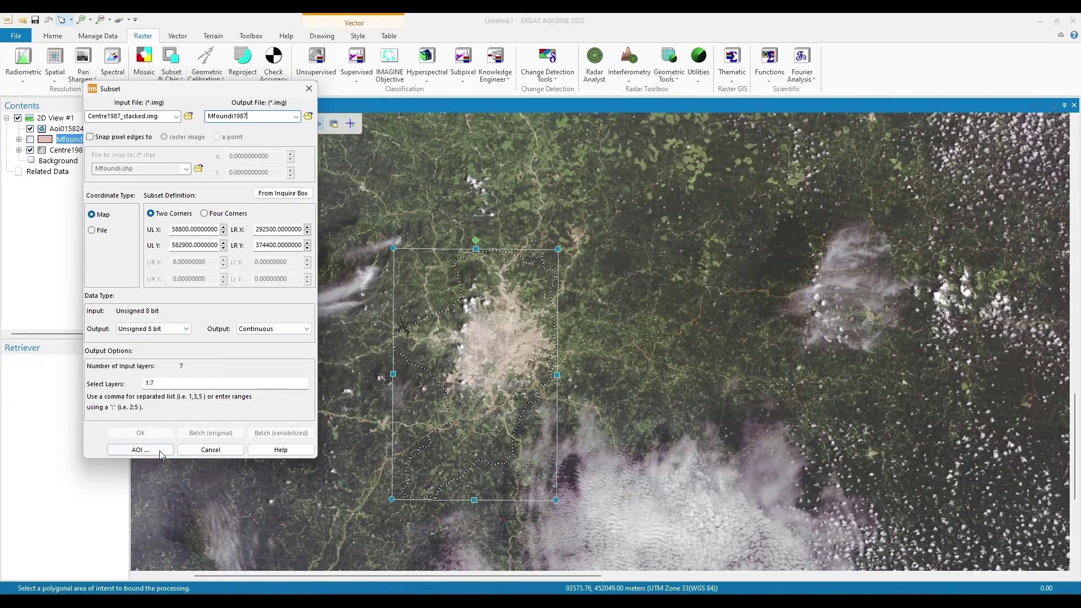
- Limit the subset to the AOI file Mfoundi.aoi, run it, and close the process list
{"action": "left_click", "coordinate": [140, 449]}
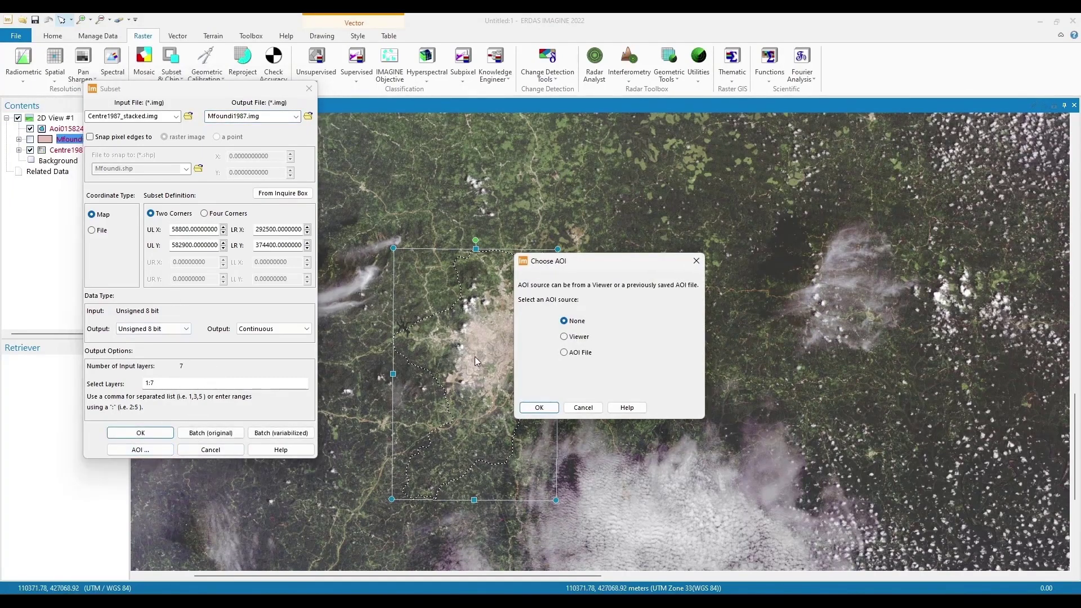
{"action": "left_click", "coordinate": [582, 353]}
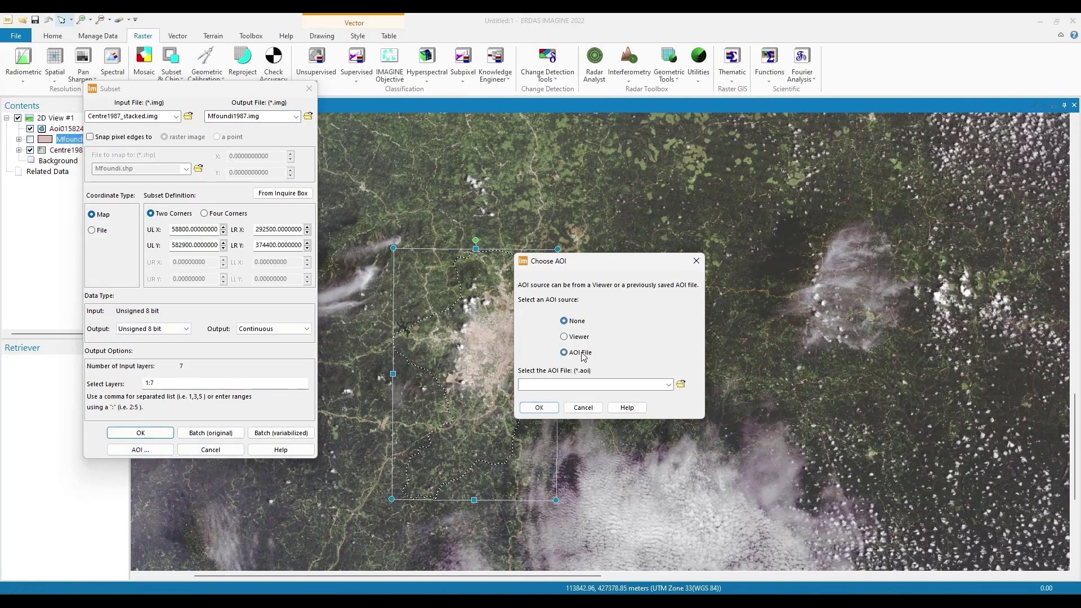
{"action": "left_click", "coordinate": [680, 384]}
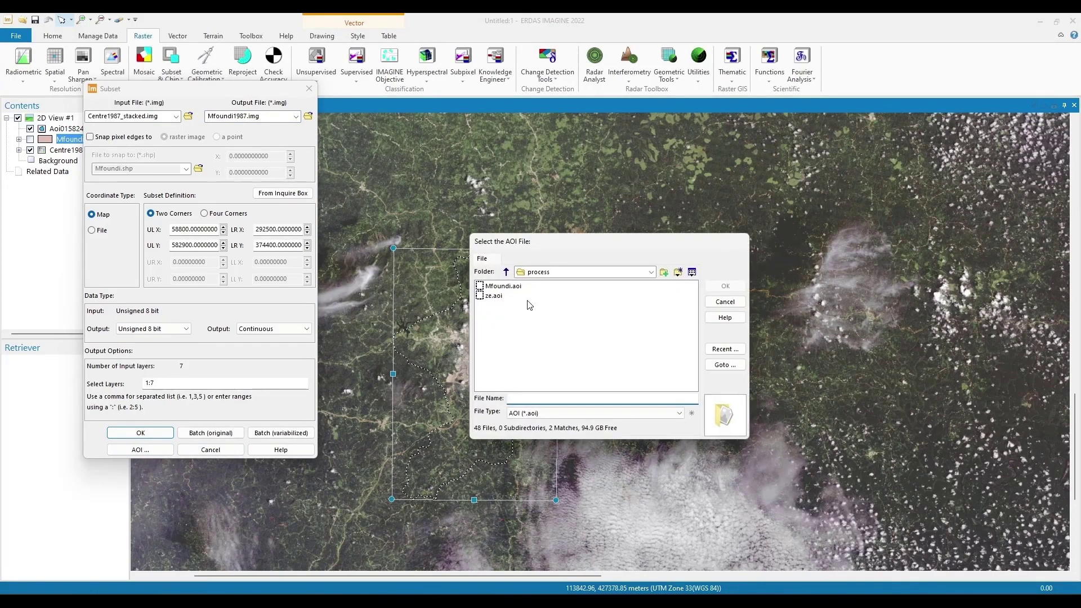
{"action": "left_click", "coordinate": [503, 286]}
{"action": "left_click", "coordinate": [711, 286]}
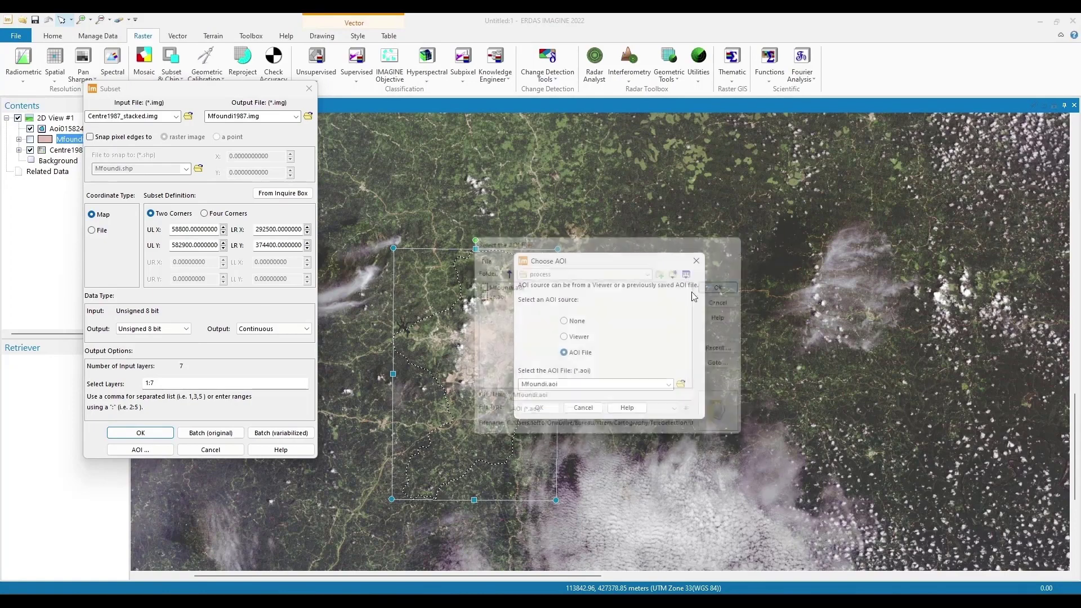
{"action": "left_click", "coordinate": [539, 407]}
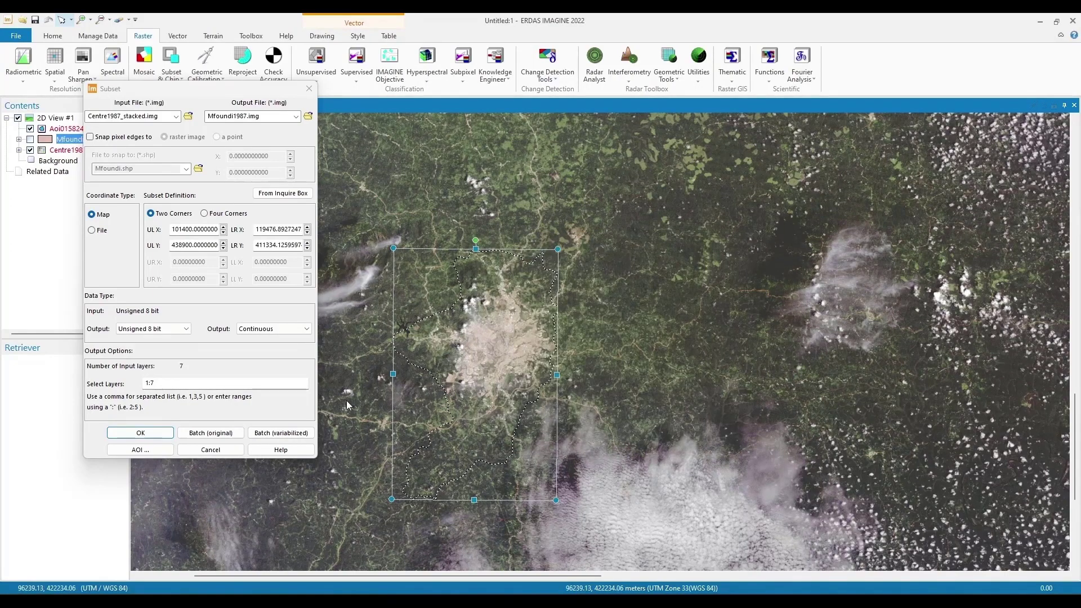
{"action": "left_click", "coordinate": [141, 433]}
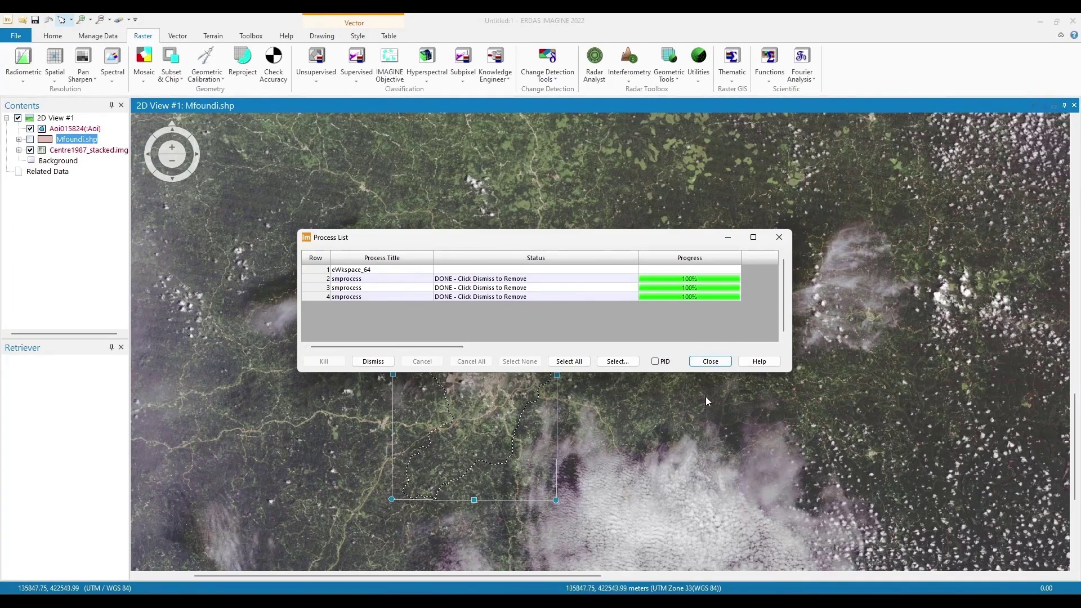
{"action": "left_click", "coordinate": [710, 362]}
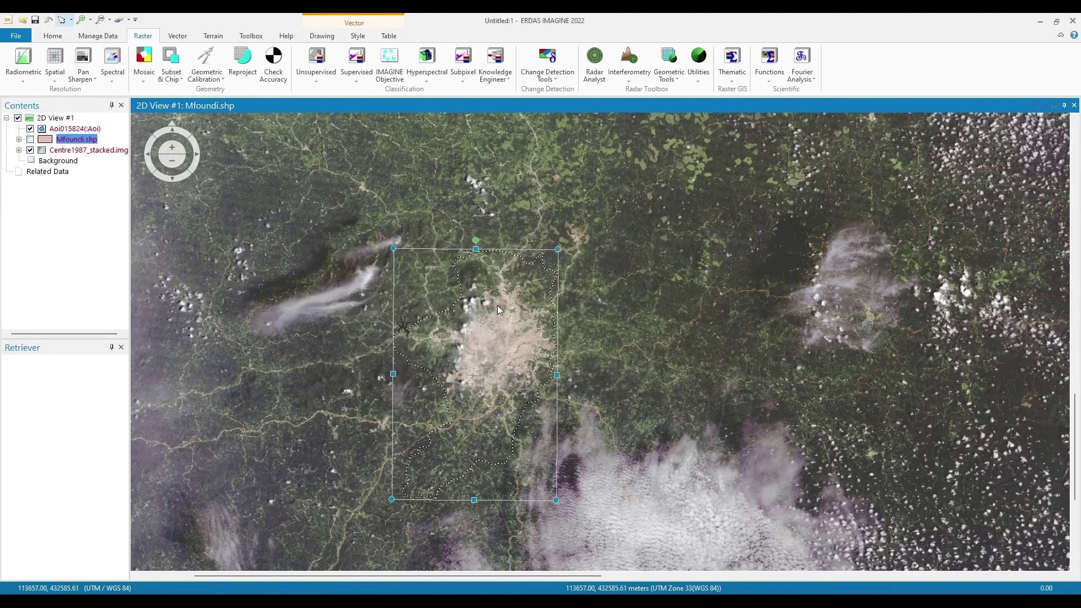
- Load the recent raster Mfoundi1987.img and hide Centre1987_stacked.img to examine the clipped image on its own
{"action": "left_click", "coordinate": [16, 36]}
{"action": "left_click", "coordinate": [177, 135]}
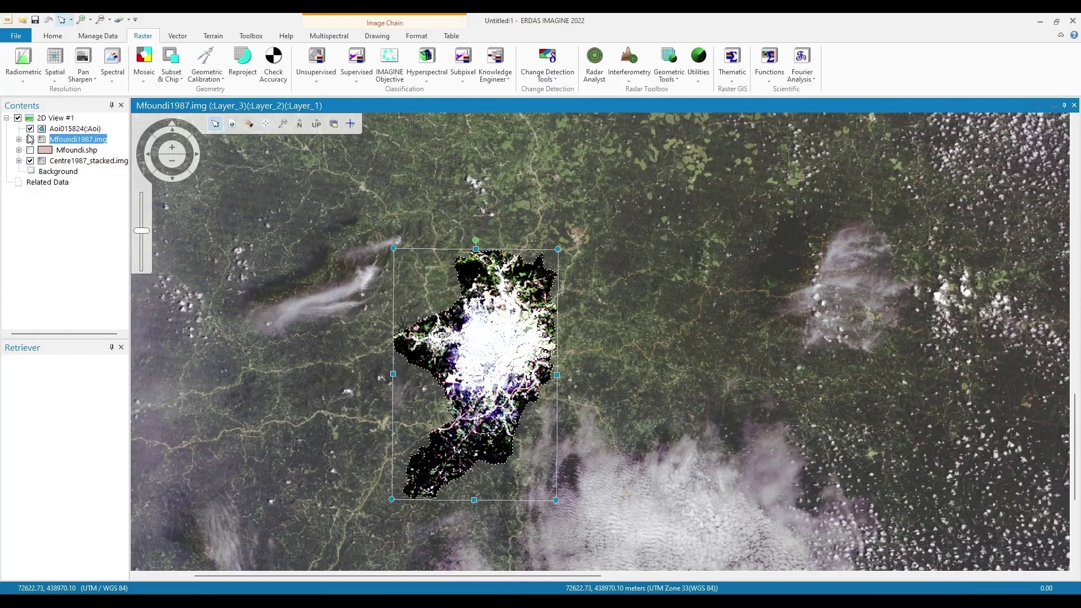
{"action": "left_click", "coordinate": [30, 161]}
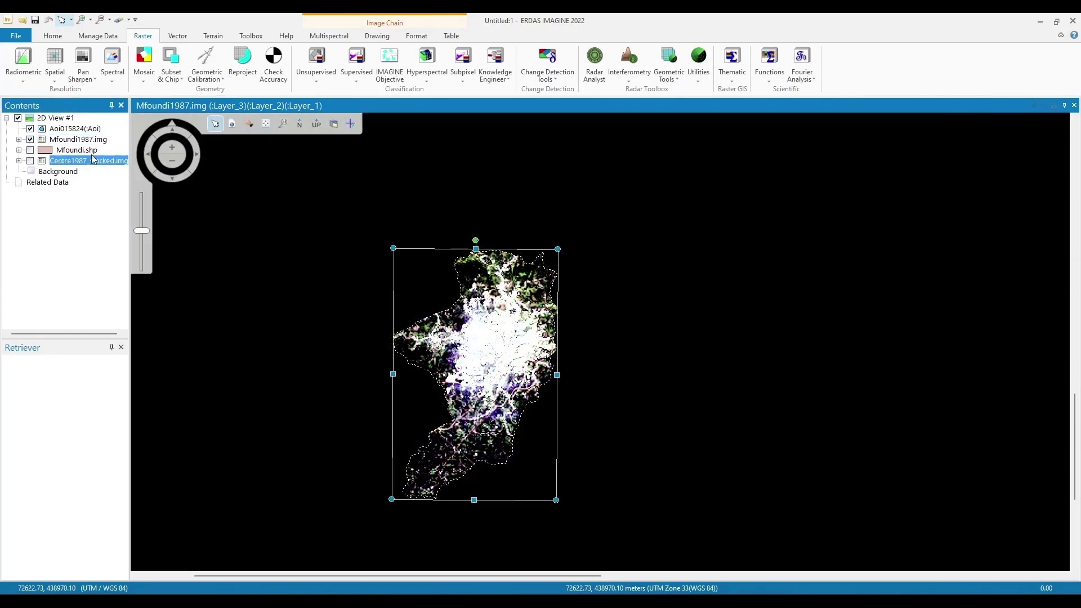
{"action": "scroll", "coordinate": [495, 411], "scroll_direction": "up", "scroll_amount": 2}
{"action": "scroll", "coordinate": [495, 411], "scroll_direction": "up", "scroll_amount": 2}
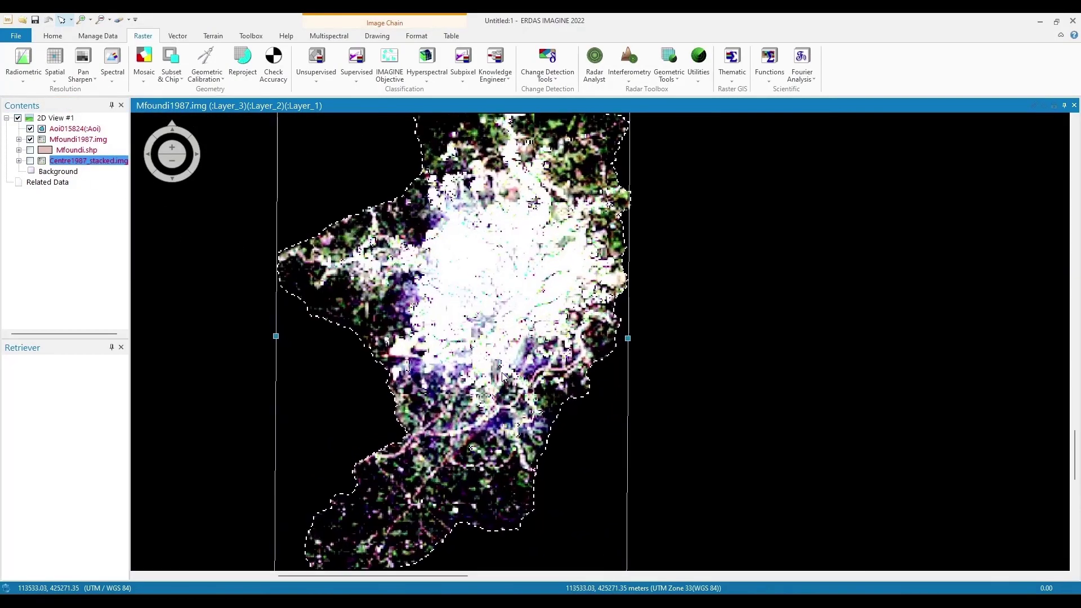
{"action": "scroll", "coordinate": [489, 376], "scroll_direction": "down", "scroll_amount": 2}
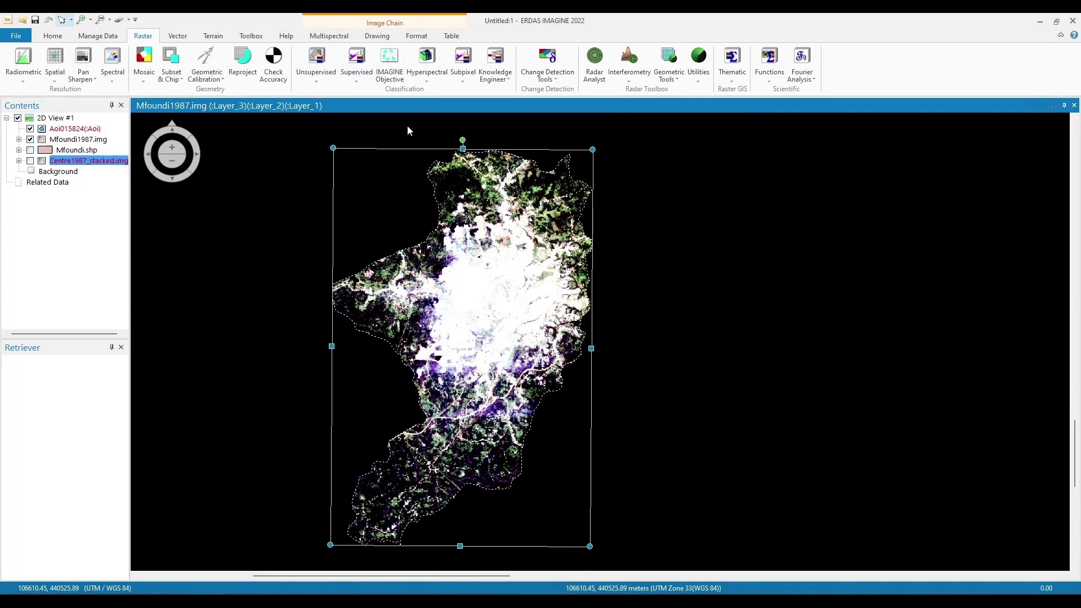
{"action": "left_click", "coordinate": [336, 37]}
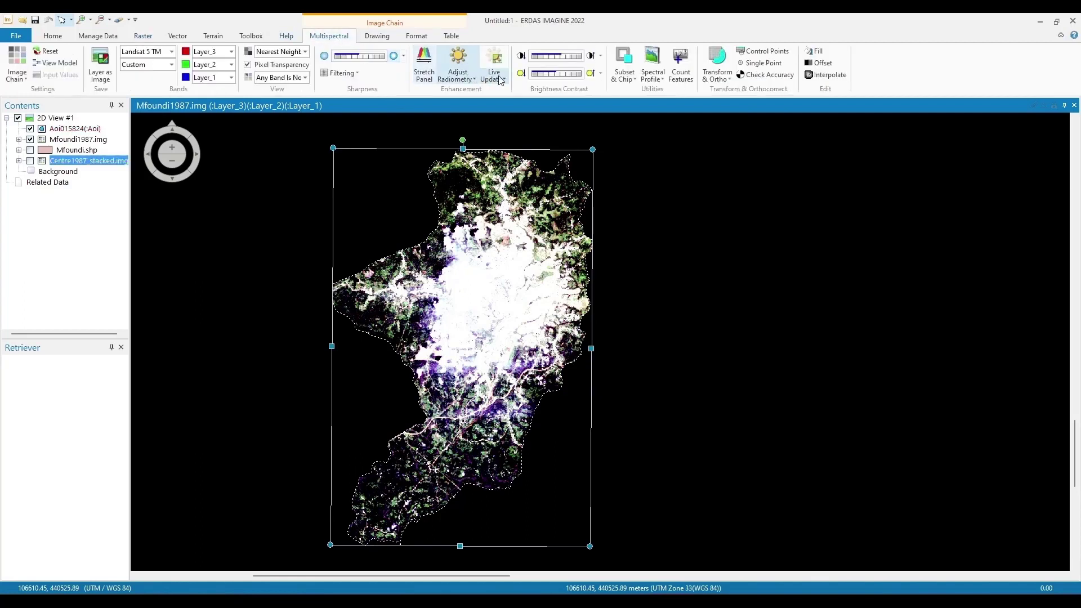
{"action": "left_click_drag", "start_coordinate": [548, 59], "coordinate": [570, 57]}
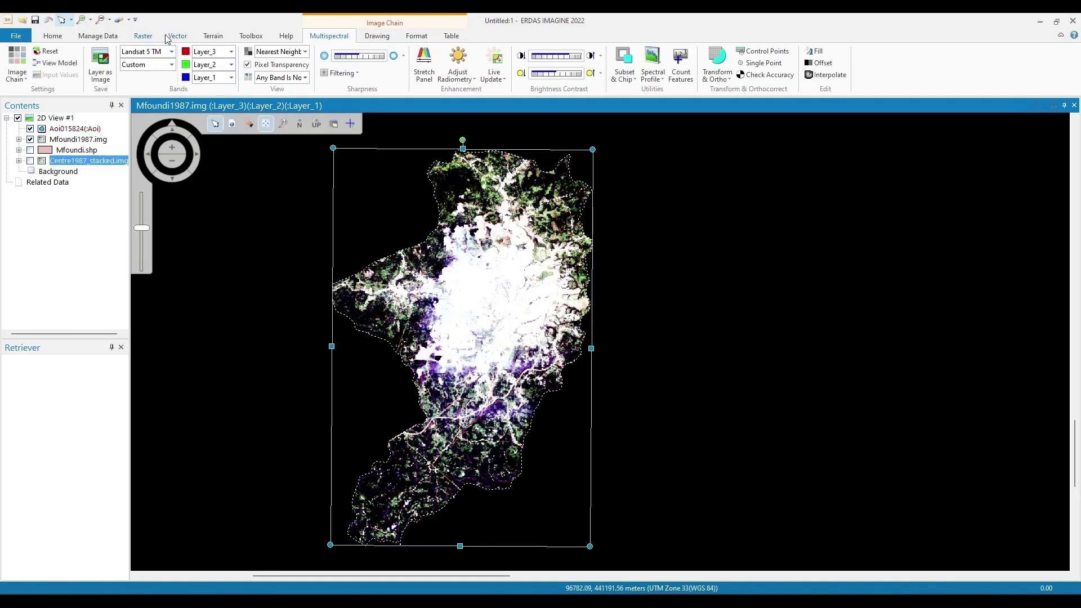
- Make the Mfoundi.shp layer visible again and move it to the top of the layer order
{"action": "left_click", "coordinate": [115, 37]}
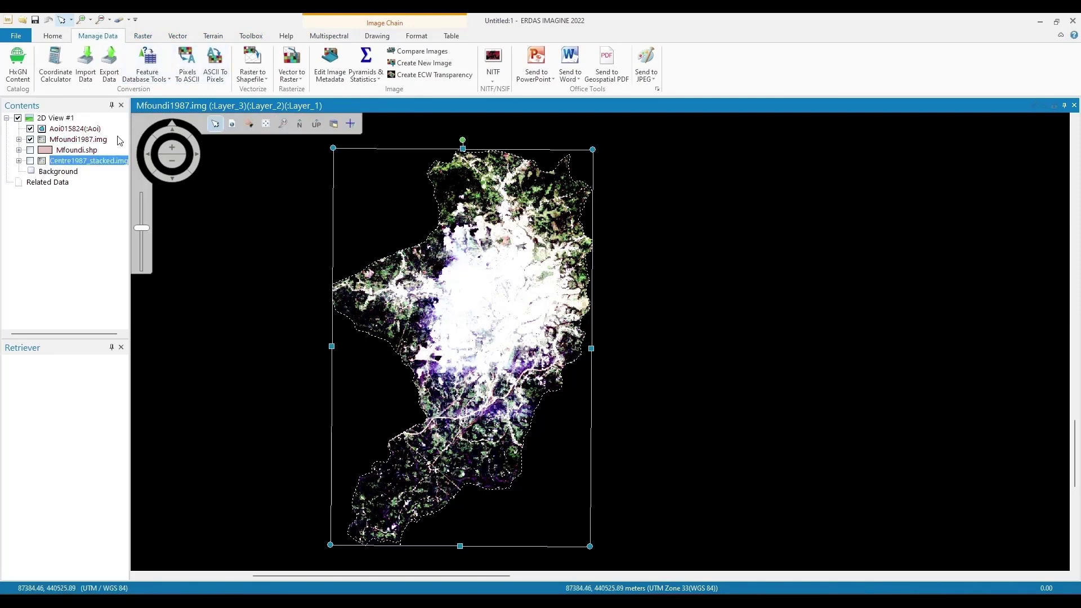
{"action": "left_click", "coordinate": [79, 150]}
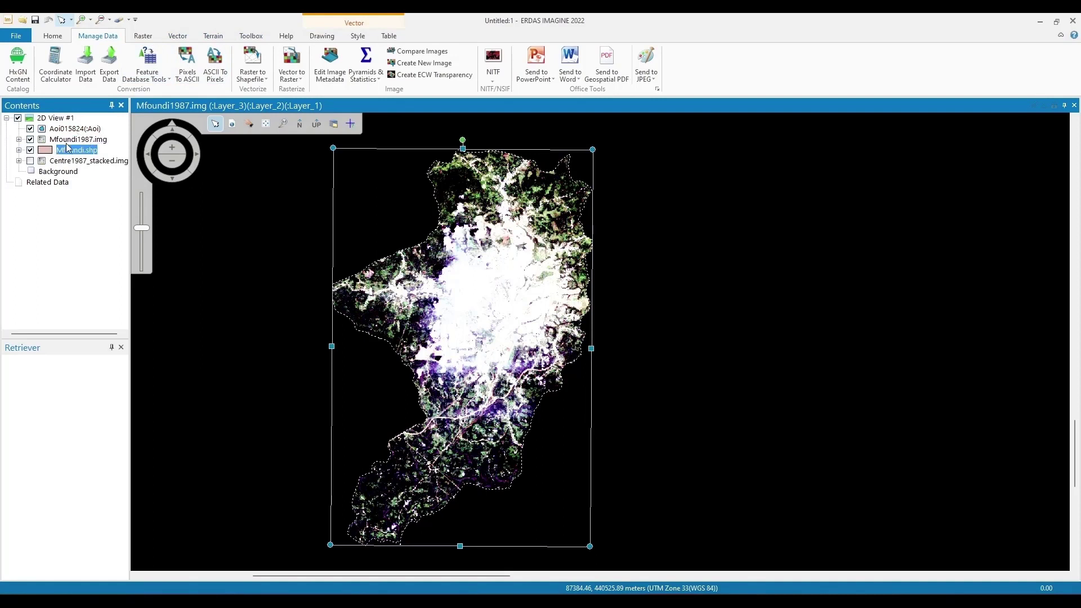
{"action": "left_click_drag", "start_coordinate": [69, 151], "coordinate": [74, 129]}
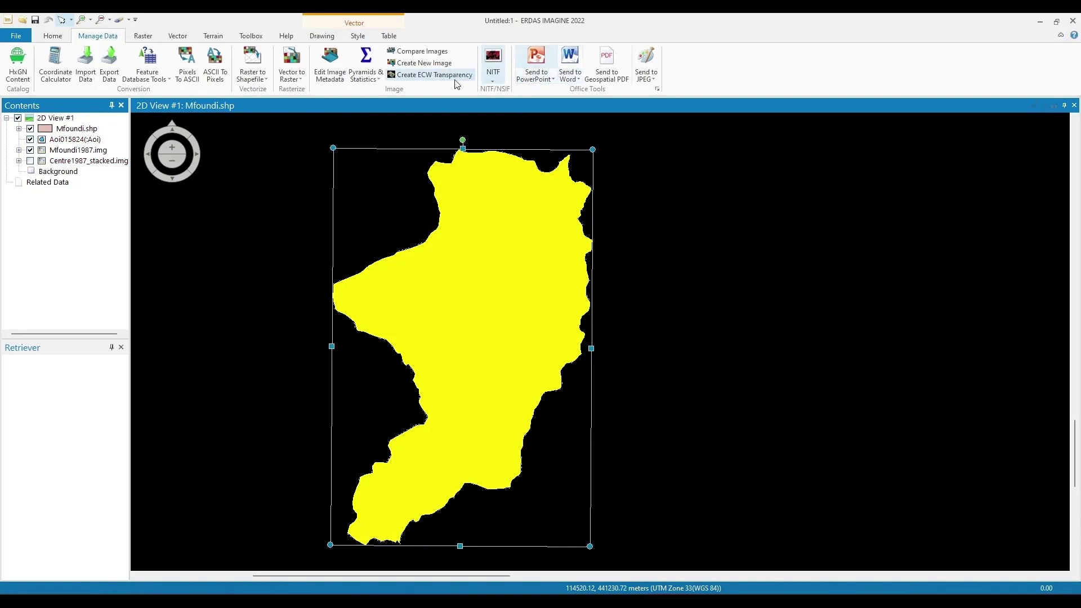
- Convert the polygon file Mfoundi.shp to a raster with the output name Mfoundi Raster, run it, and close the process list
{"action": "left_click", "coordinate": [300, 81]}
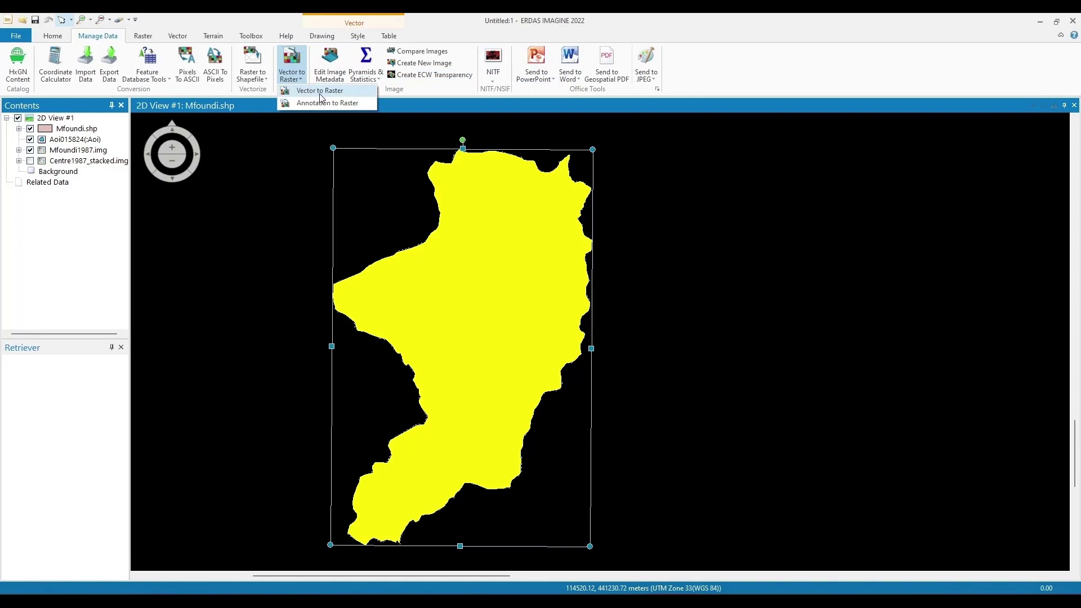
{"action": "left_click", "coordinate": [320, 92]}
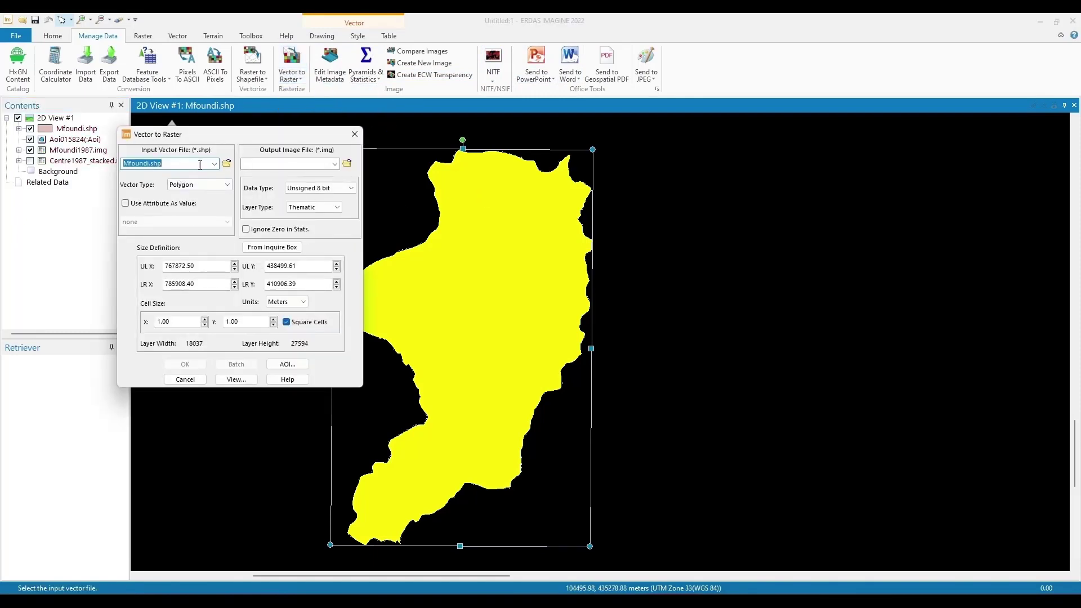
{"action": "left_click", "coordinate": [308, 162]}
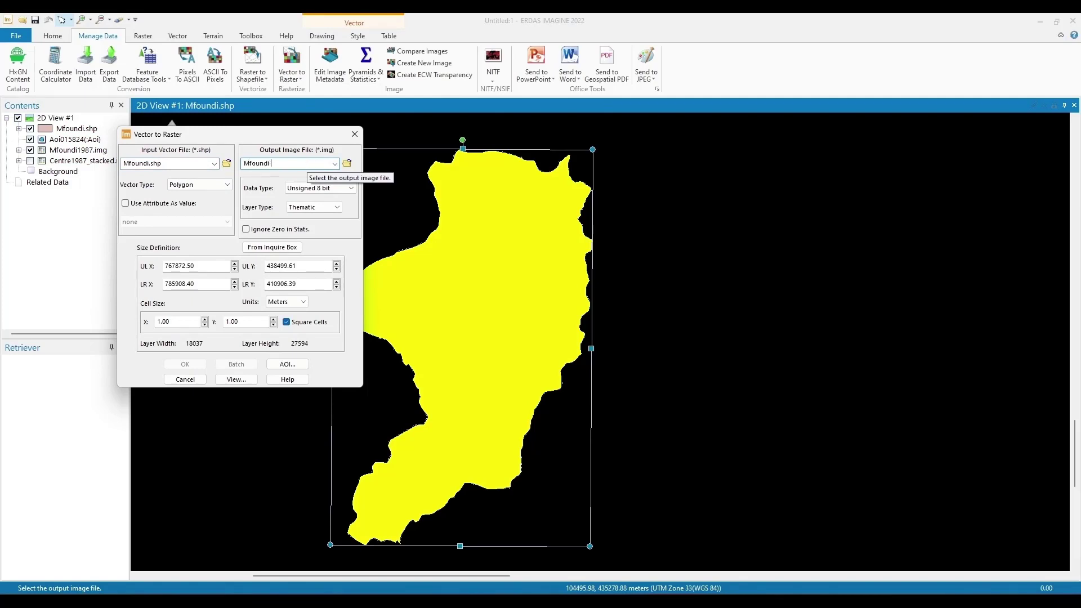
{"action": "type", "text": "Raster"}
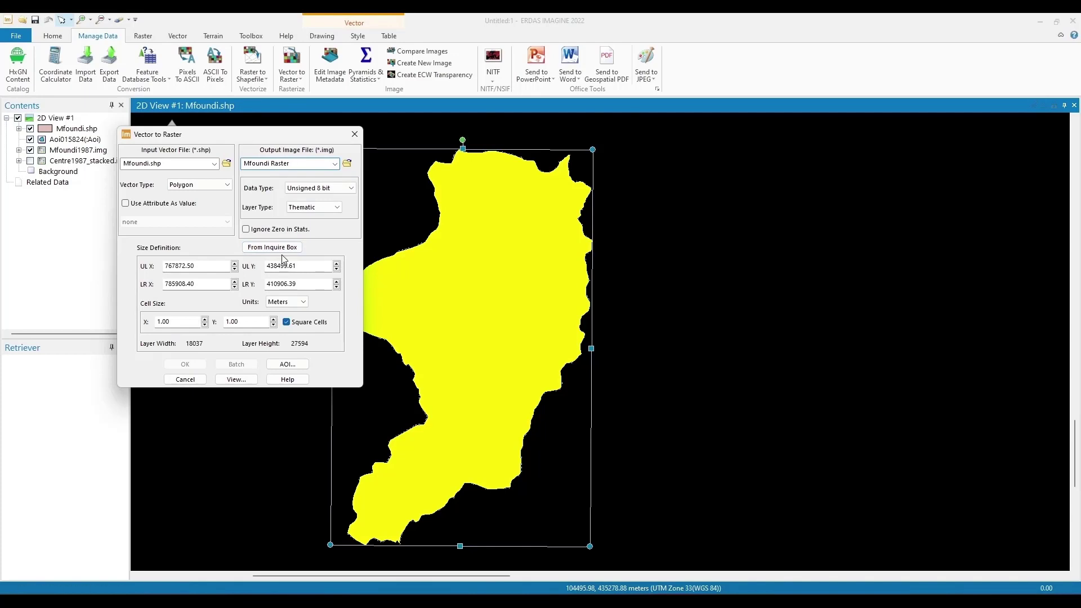
{"action": "key", "text": "Return"}
{"action": "left_click", "coordinate": [183, 364]}
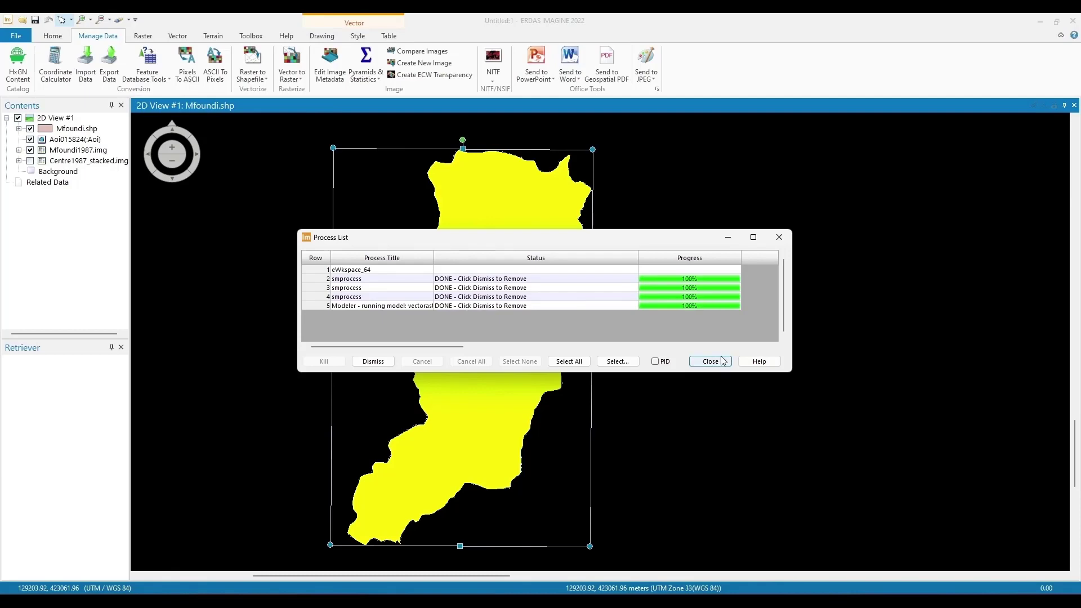
{"action": "left_click", "coordinate": [710, 362]}
- Load the recent file Mfoundi Raster.img into the view and examine the rasterized boundary
{"action": "left_click", "coordinate": [16, 36]}
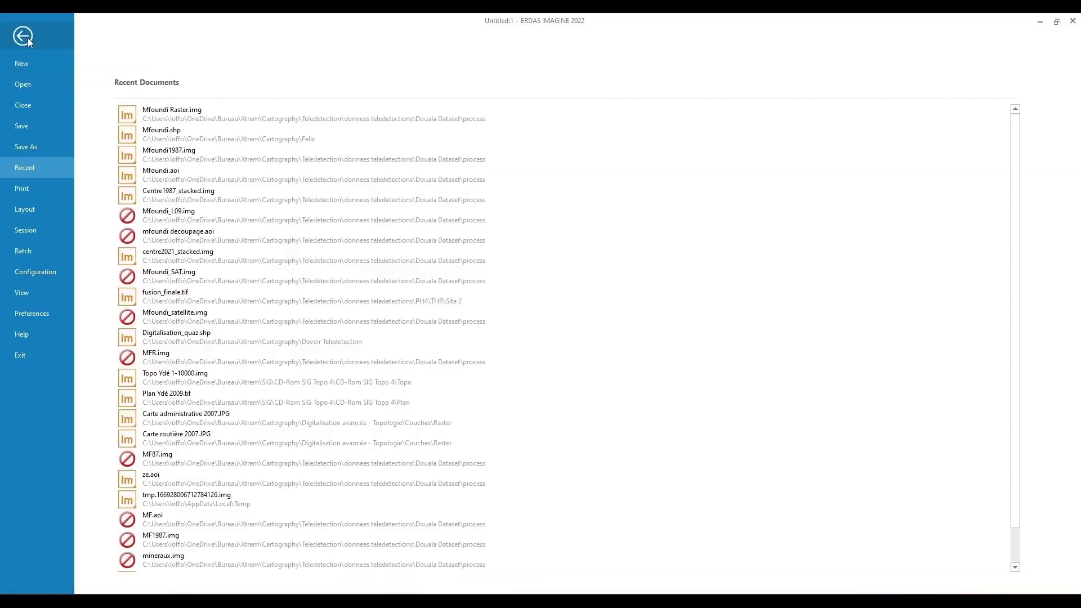
{"action": "left_click", "coordinate": [191, 115]}
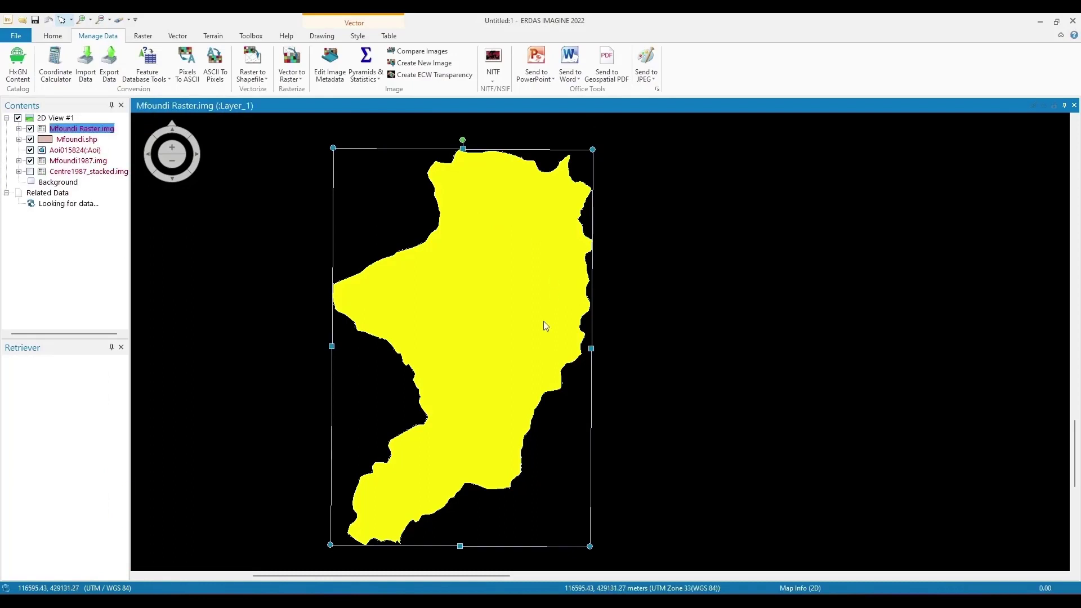
{"action": "scroll", "coordinate": [548, 286], "scroll_direction": "down", "scroll_amount": 2}
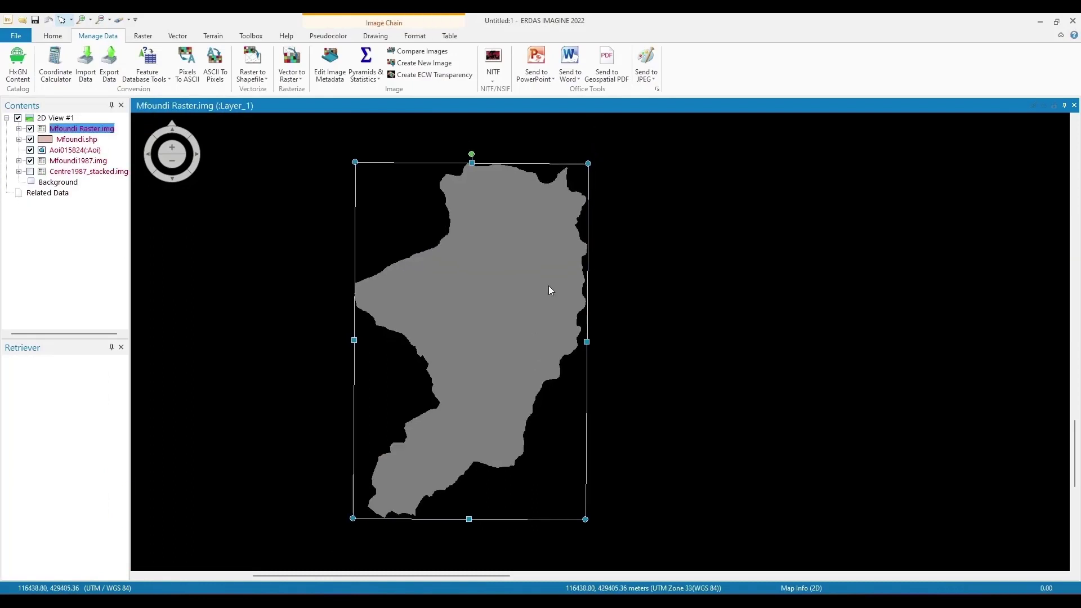
{"action": "scroll", "coordinate": [493, 285], "scroll_direction": "up", "scroll_amount": 2}
{"action": "scroll", "coordinate": [494, 316], "scroll_direction": "down", "scroll_amount": 4}
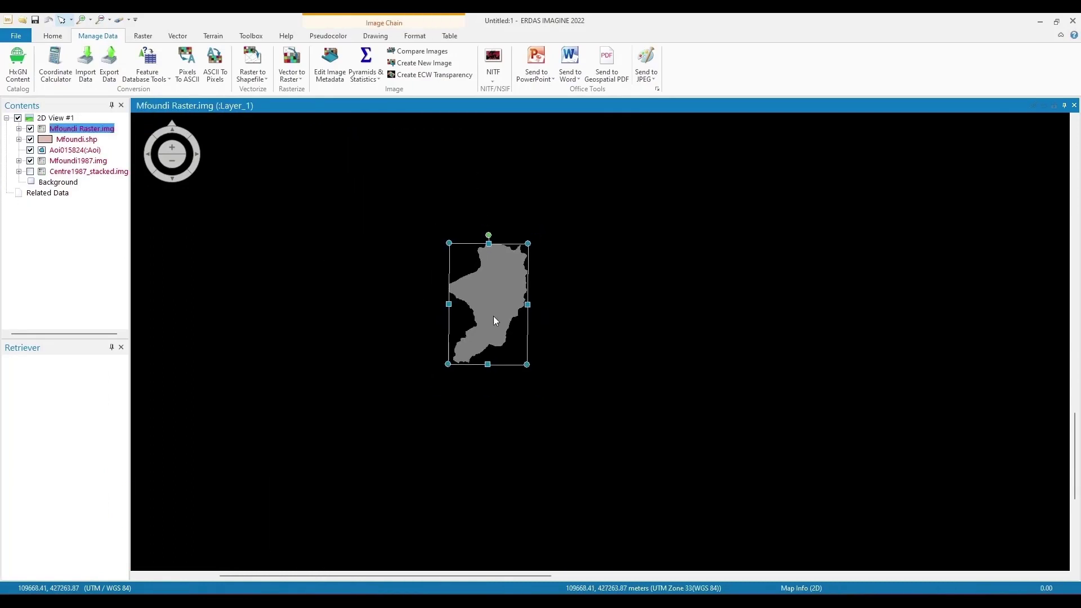
{"action": "scroll", "coordinate": [505, 318], "scroll_direction": "up", "scroll_amount": 1}
{"action": "scroll", "coordinate": [505, 319], "scroll_direction": "up", "scroll_amount": 2}
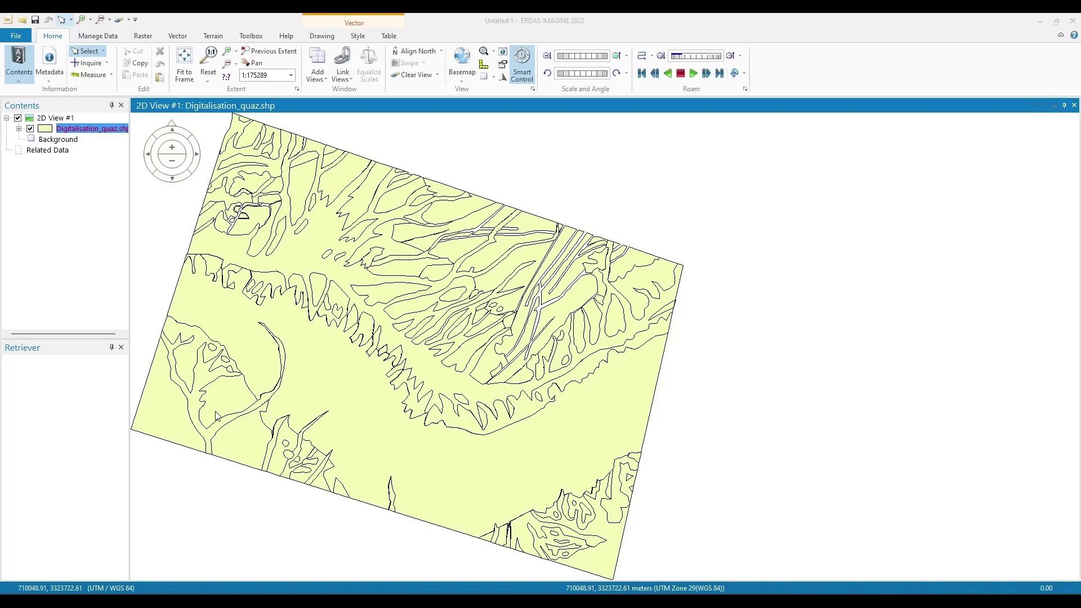
- Display the attribute table of the Digitalisation_quaz.shp layer and keep it docked below the view
{"action": "right_click", "coordinate": [69, 124]}
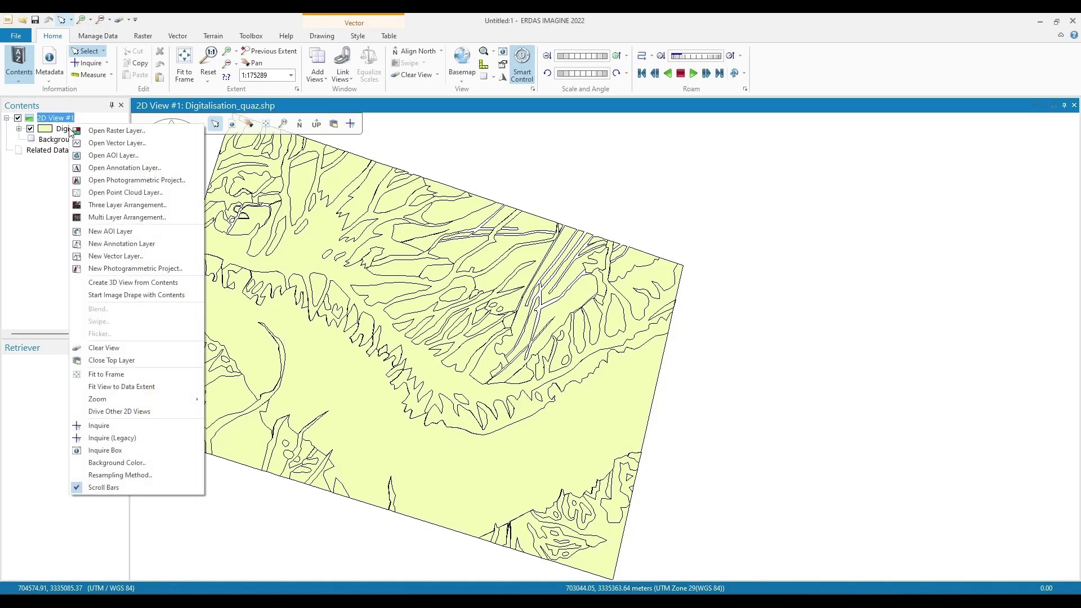
{"action": "right_click", "coordinate": [59, 129]}
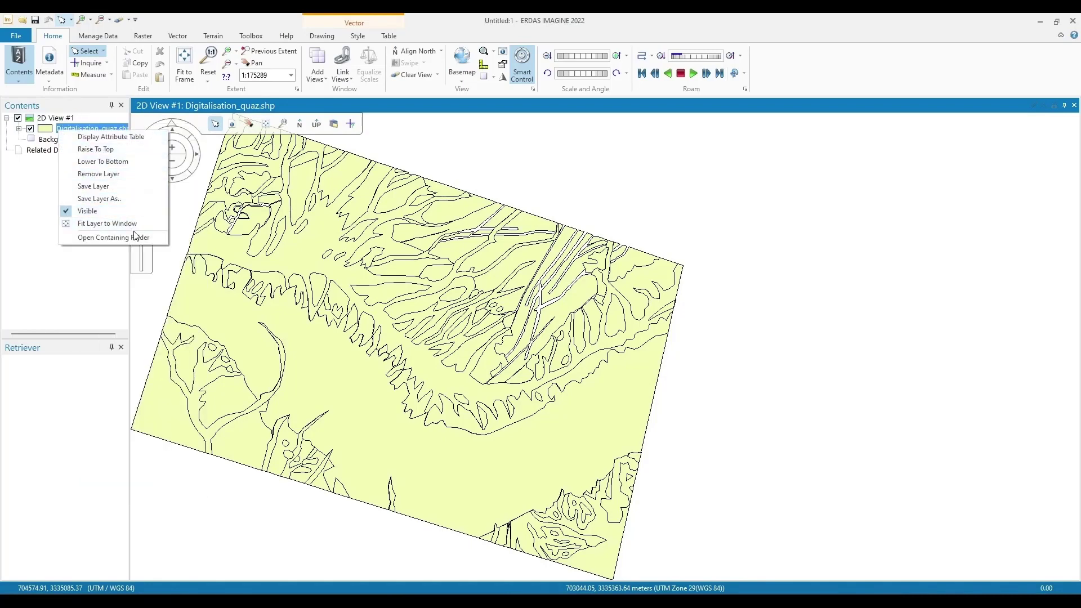
{"action": "left_click", "coordinate": [135, 136]}
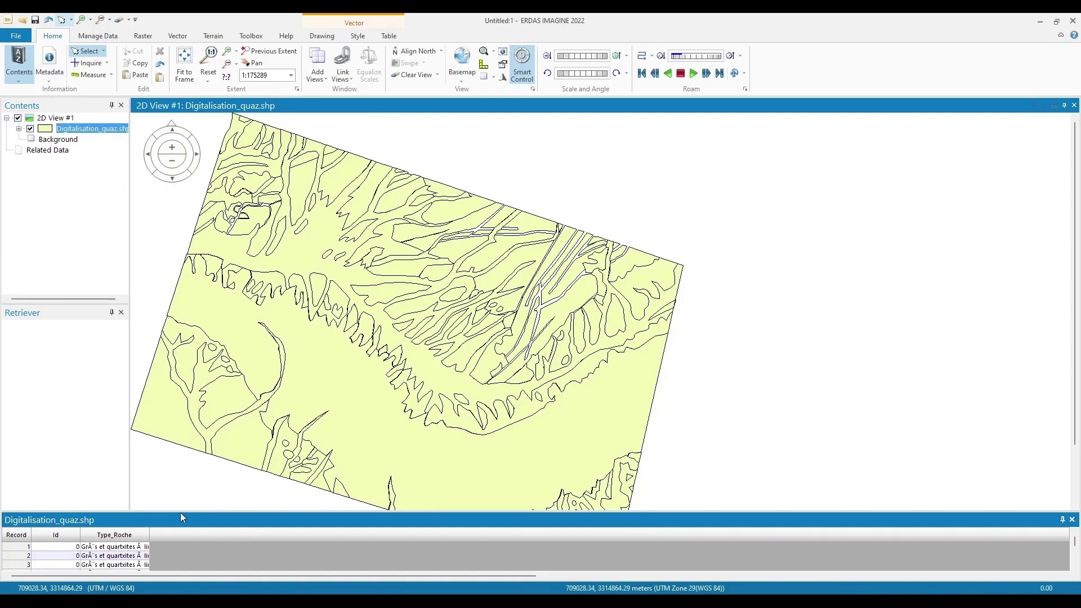
{"action": "left_click_drag", "start_coordinate": [180, 513], "coordinate": [181, 441]}
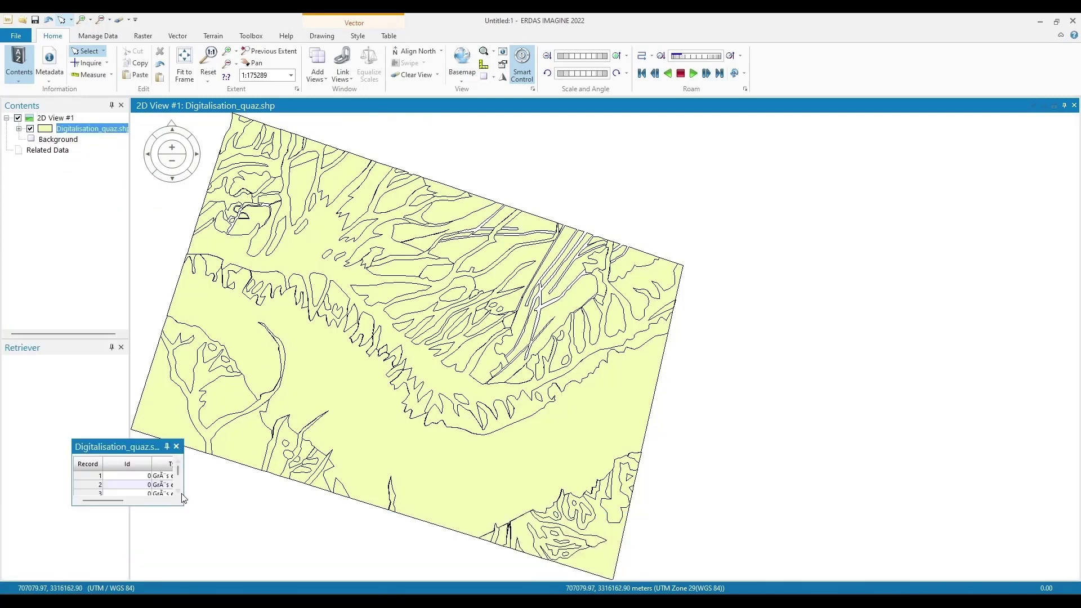
{"action": "double_click", "coordinate": [149, 451]}
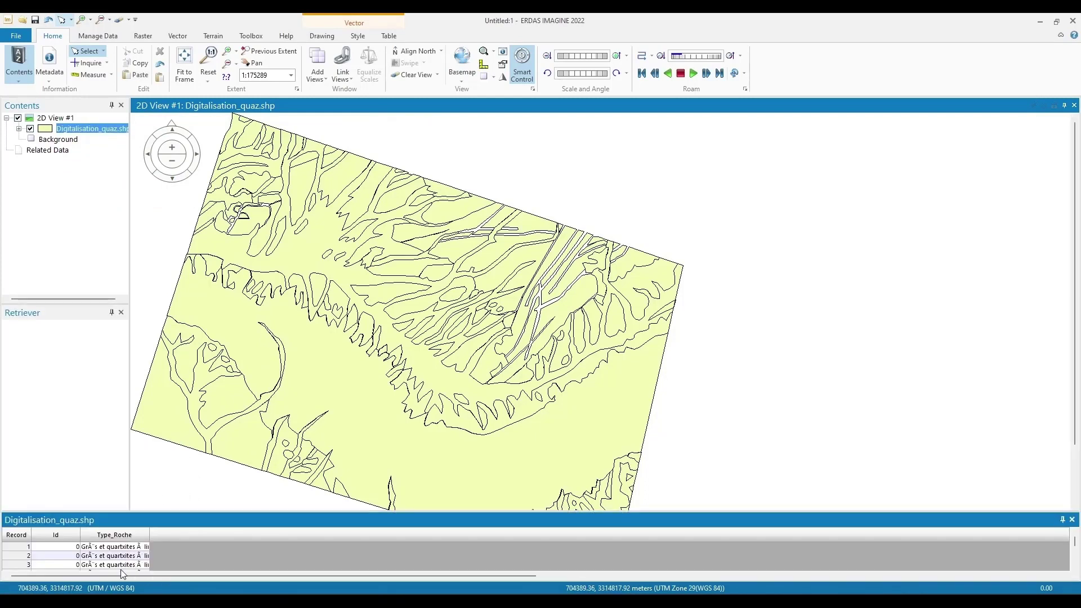
- Widen the Type_Roche column so its entries are readable, and look through the rock types in the records
{"action": "scroll", "coordinate": [125, 563], "scroll_direction": "down", "scroll_amount": 1}
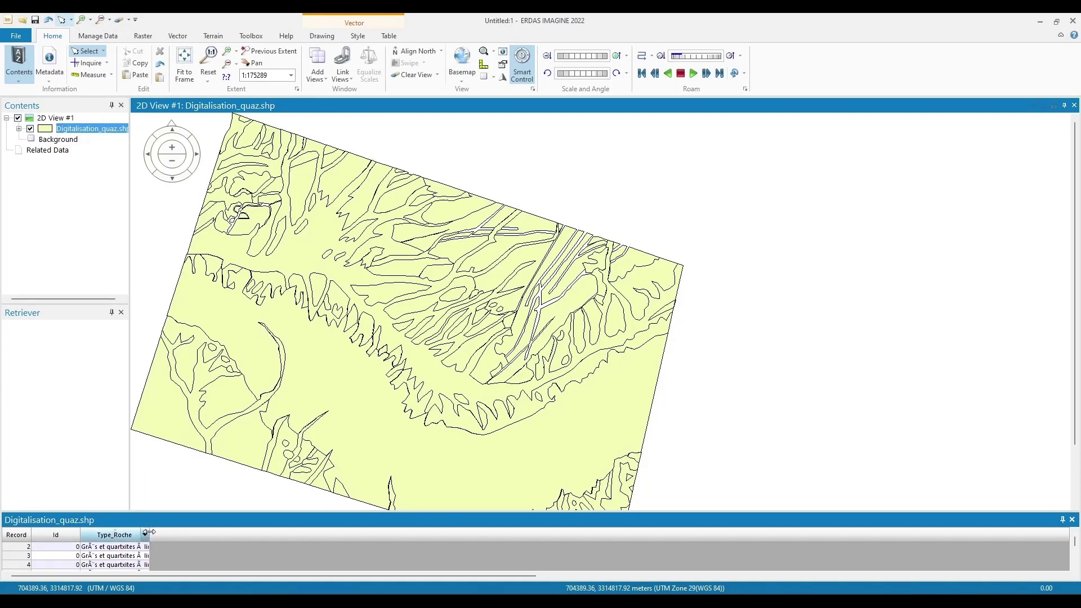
{"action": "left_click_drag", "start_coordinate": [149, 535], "coordinate": [225, 535]}
{"action": "scroll", "coordinate": [156, 560], "scroll_direction": "up", "scroll_amount": 1}
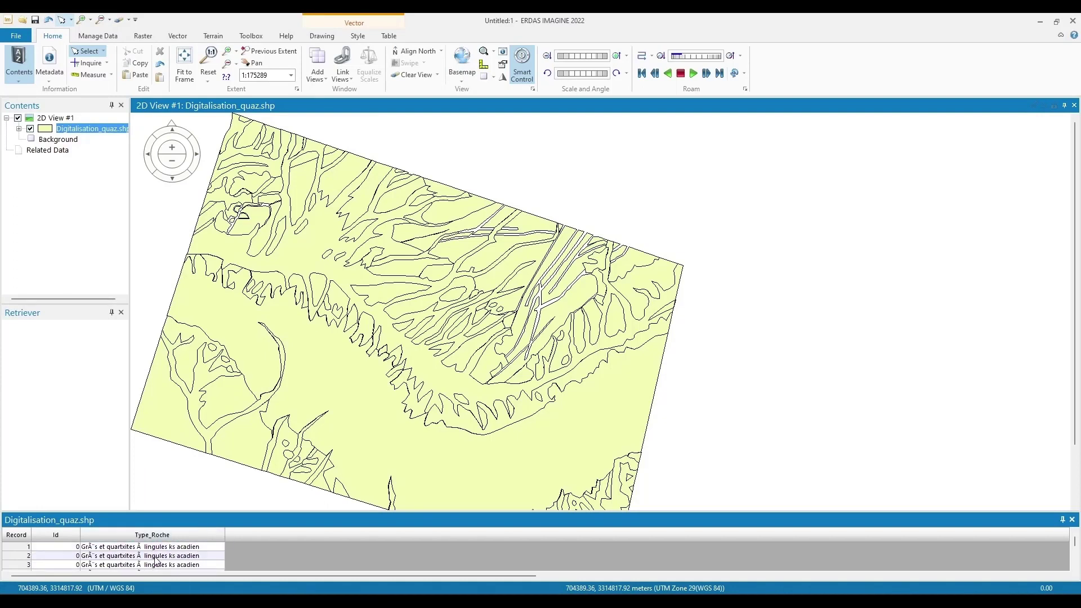
{"action": "scroll", "coordinate": [156, 561], "scroll_direction": "down", "scroll_amount": 8}
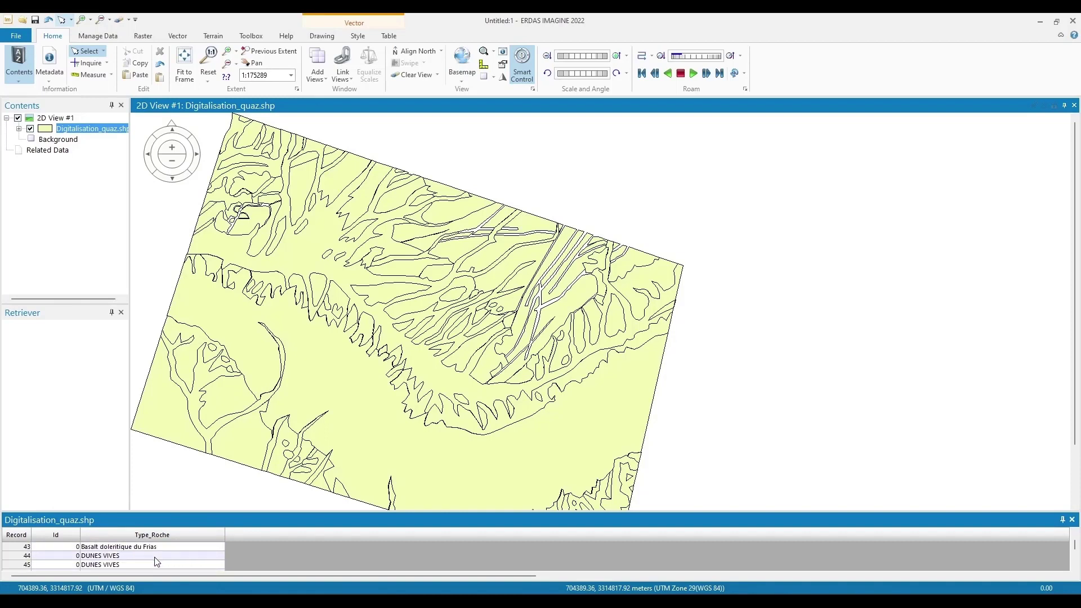
{"action": "scroll", "coordinate": [156, 561], "scroll_direction": "down", "scroll_amount": 2}
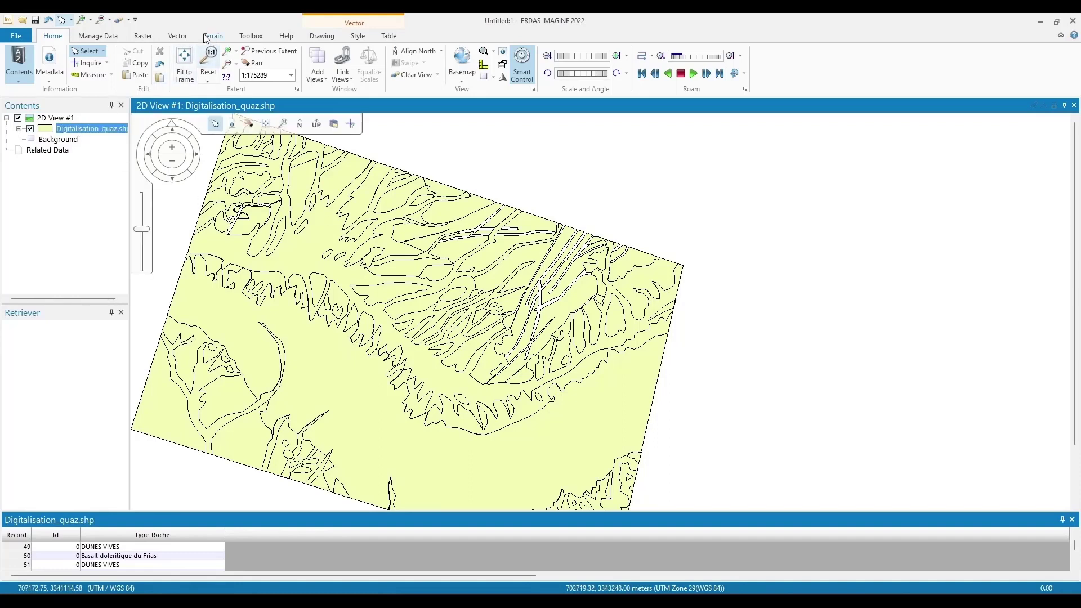
- Categorize the Digitalisation_quaz.shp layer by equal divisions of Id with 1 class, generating new styles
{"action": "left_click", "coordinate": [331, 37]}
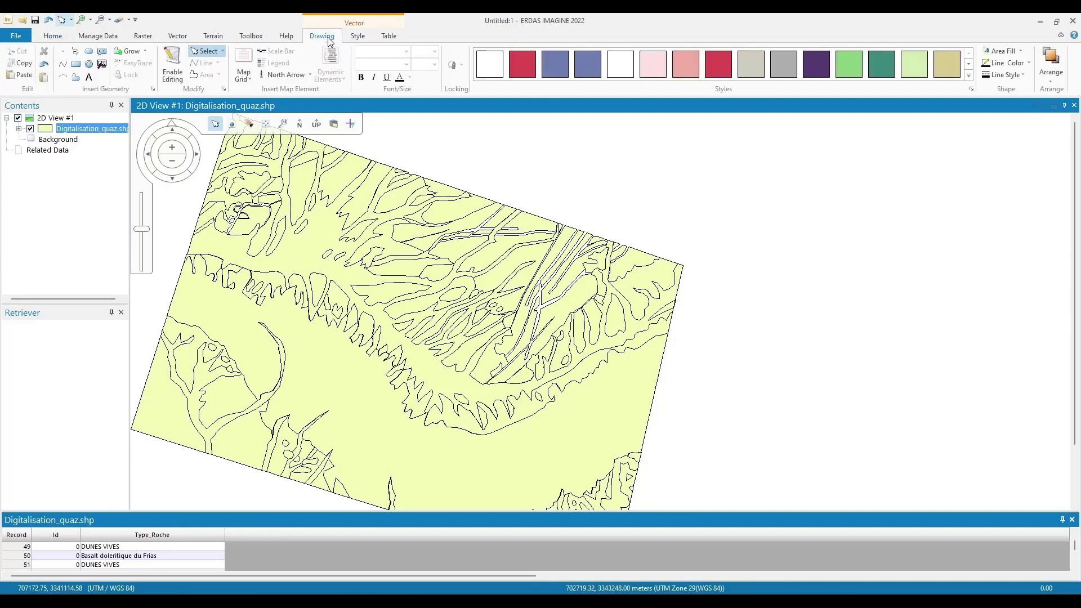
{"action": "left_click", "coordinate": [364, 39]}
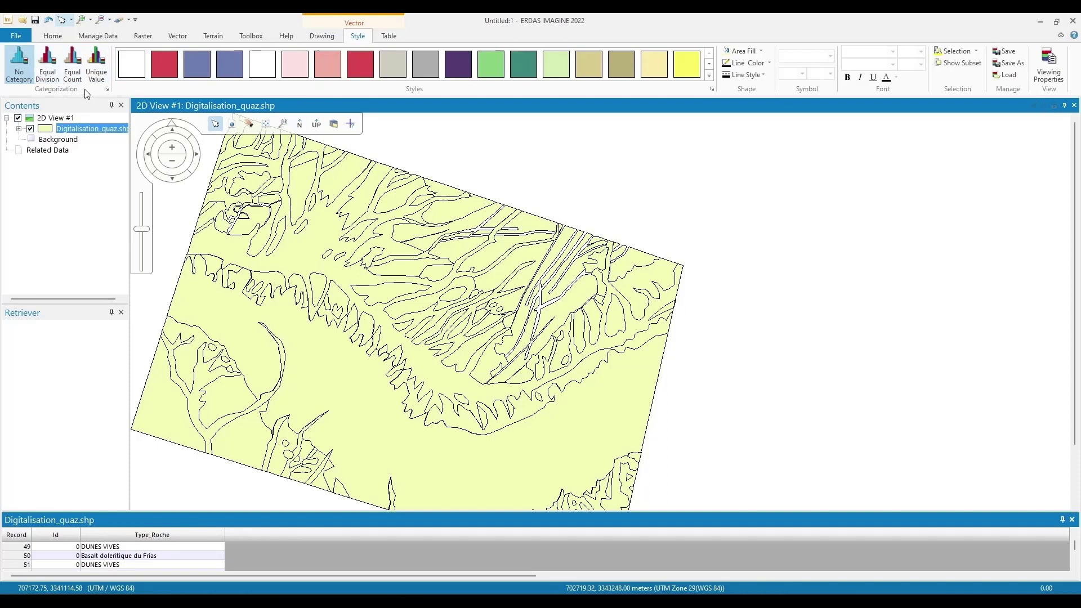
{"action": "left_click", "coordinate": [48, 66]}
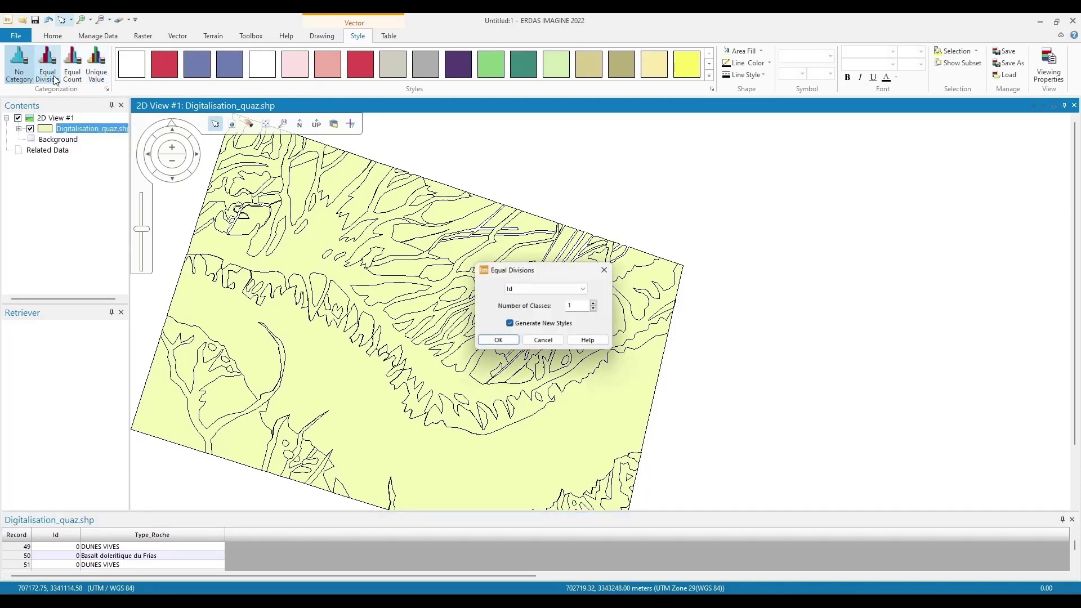
{"action": "left_click", "coordinate": [586, 289]}
{"action": "left_click", "coordinate": [587, 291]}
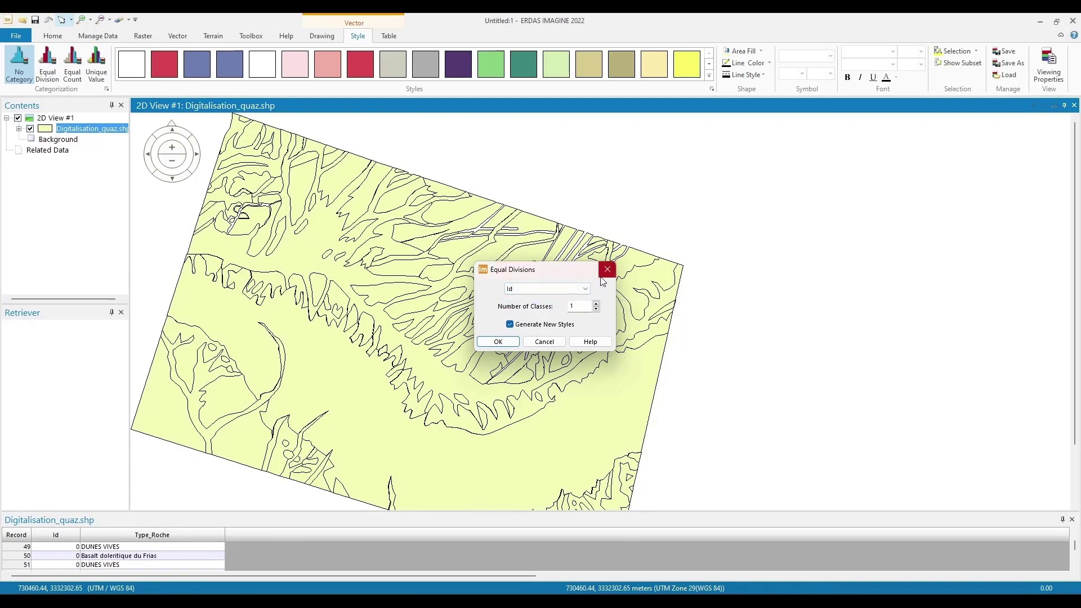
{"action": "left_click", "coordinate": [512, 346]}
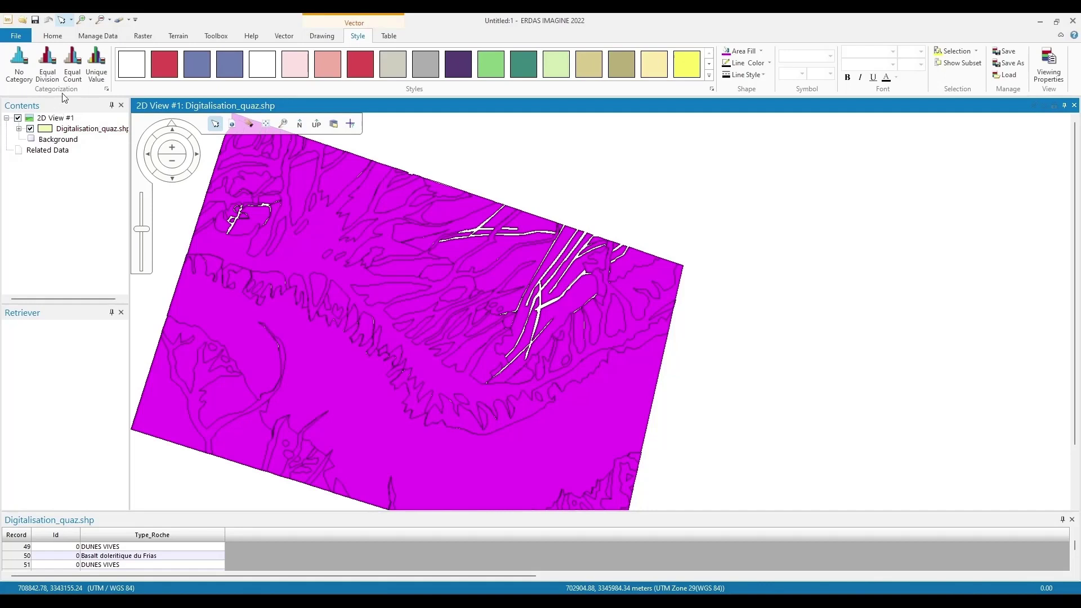
- Categorize the Digitalisation_quaz.shp polygons by unique values of Type_Roche, generating new styles
{"action": "left_click", "coordinate": [102, 76]}
{"action": "left_click", "coordinate": [584, 303]}
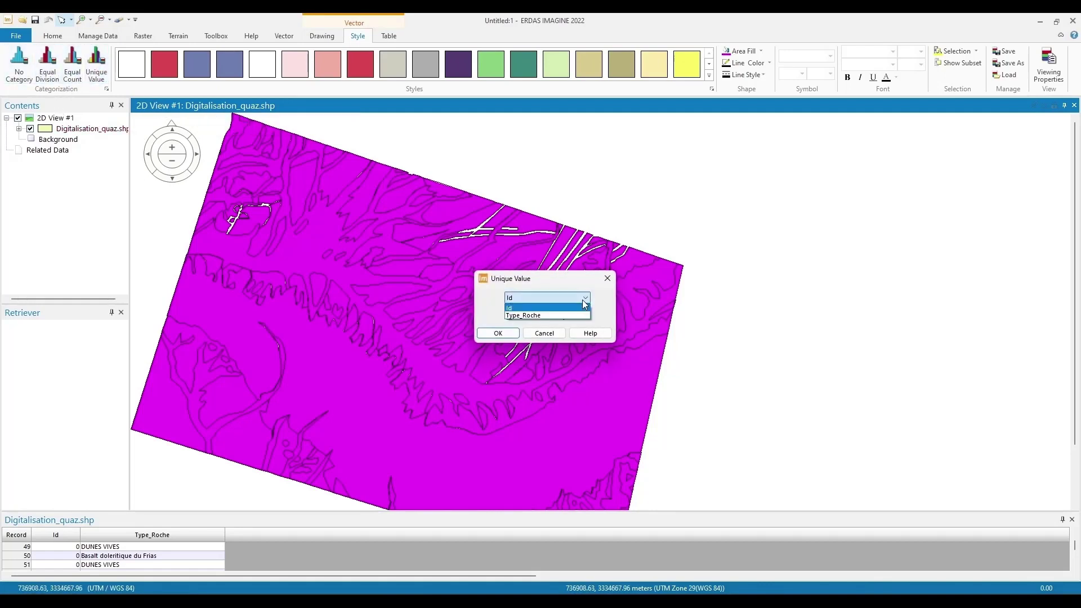
{"action": "left_click", "coordinate": [556, 315]}
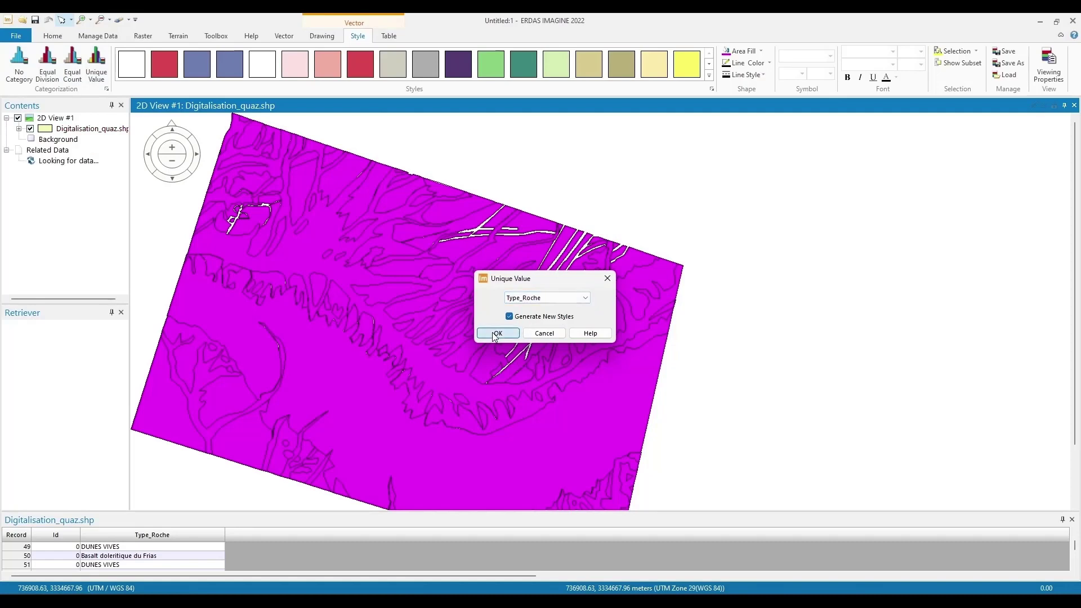
{"action": "left_click", "coordinate": [496, 334]}
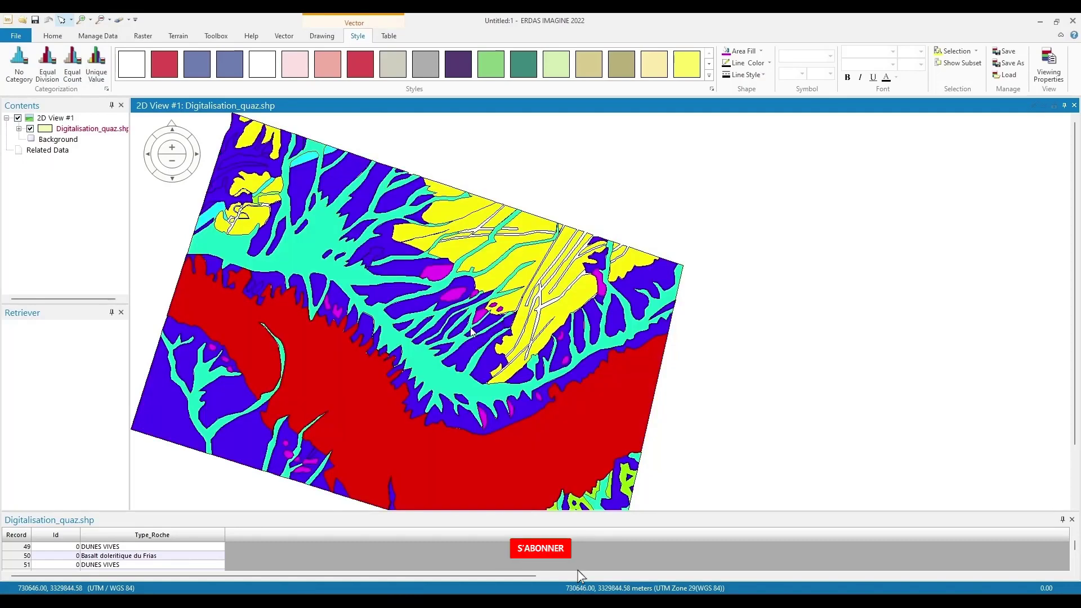